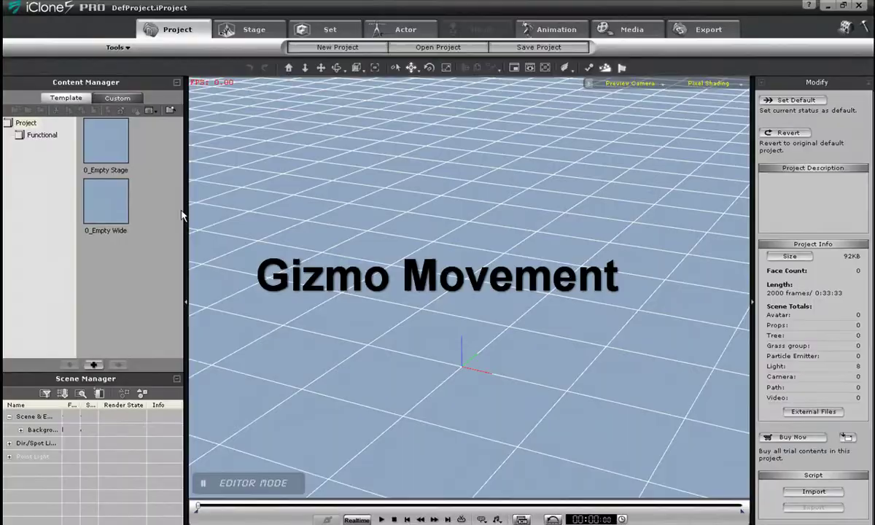
# Add the Box_001 prop from the 3D Blocks library to the scene near the world origin
pyautogui.click(330, 29)
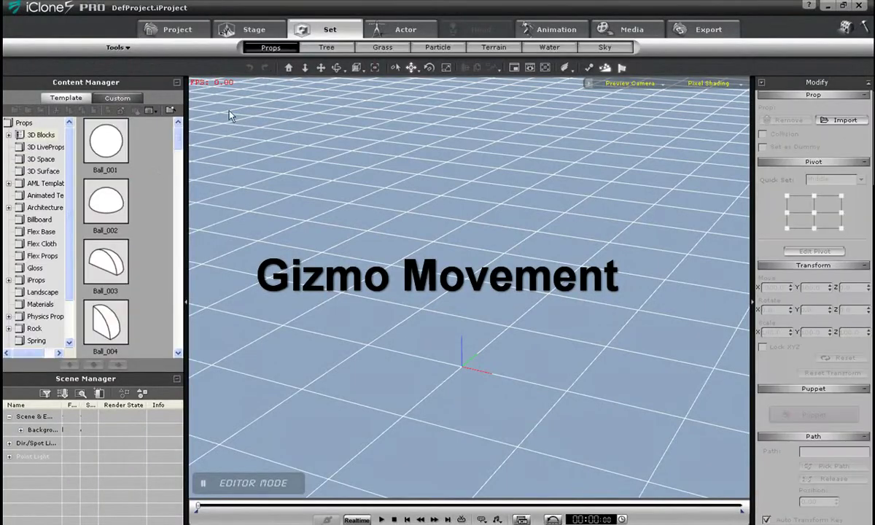
pyautogui.scroll(-5, 180, 160)
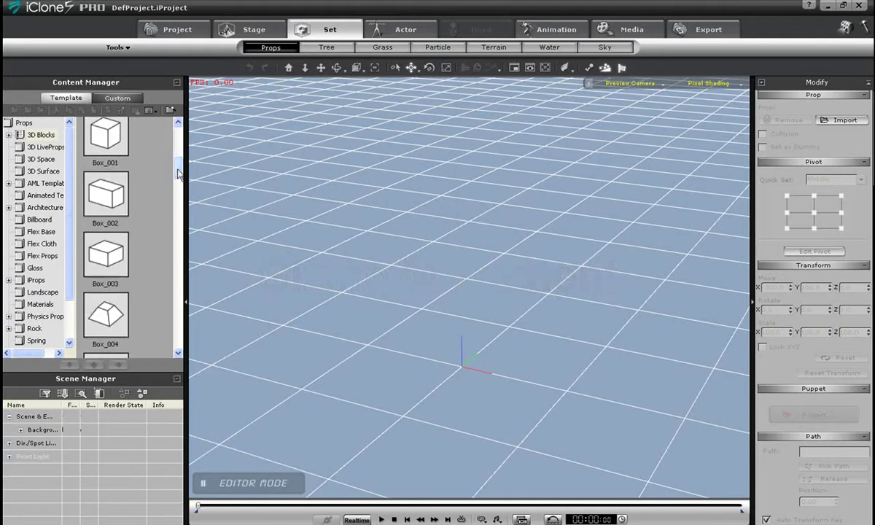
pyautogui.moveTo(105, 135); pyautogui.dragTo(459, 342)
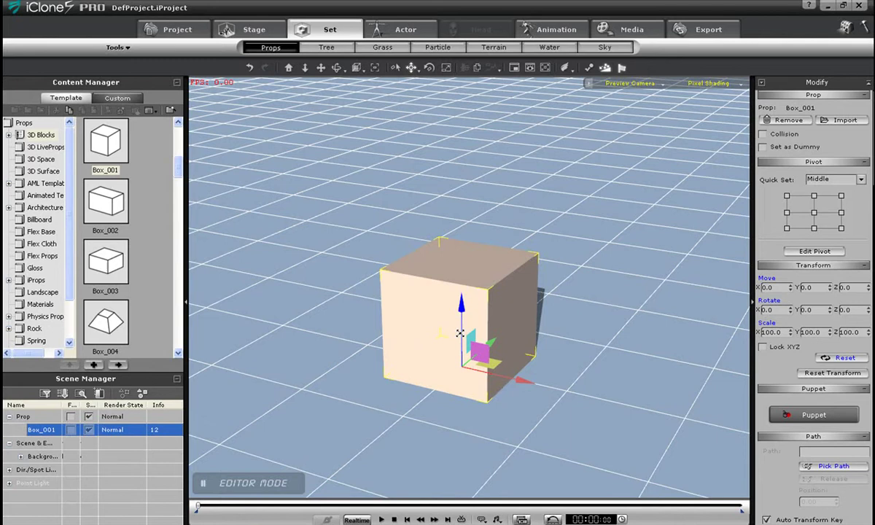
# Try moving the box along X to about 27 and along Y to about 78, undoing each move
pyautogui.moveTo(460, 333); pyautogui.dragTo(508, 343)
pyautogui.moveTo(510, 384); pyautogui.dragTo(538, 380)
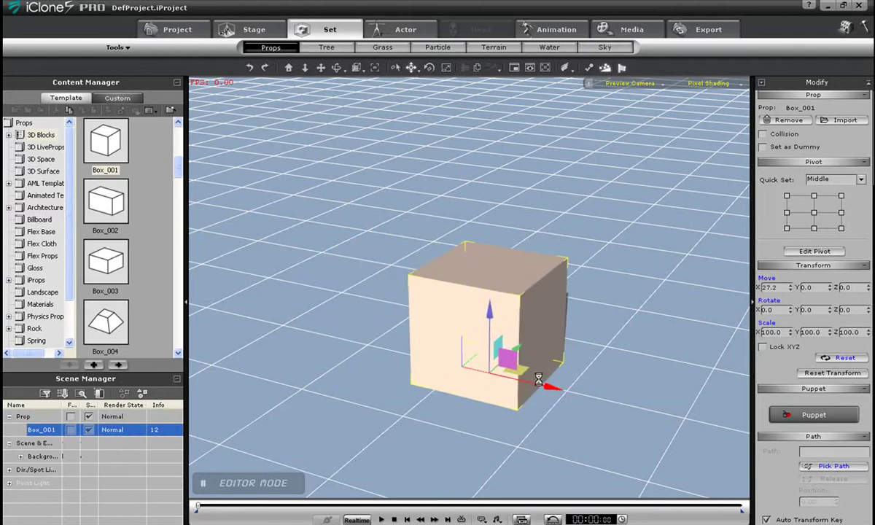
pyautogui.hotkey('ctrl', 'z')
pyautogui.moveTo(482, 353); pyautogui.dragTo(522, 324)
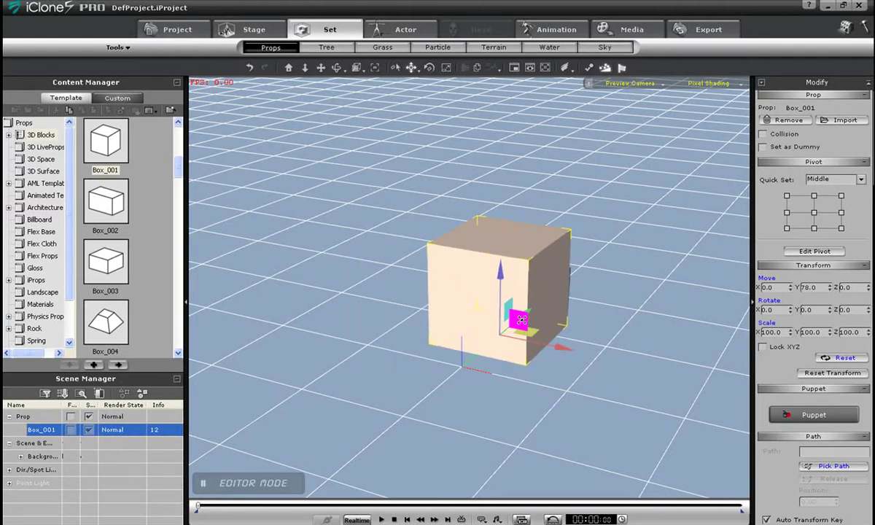
pyautogui.hotkey('ctrl', 'z')
# Try moving the box with the gizmo's magenta, cyan and yellow plane handles, undoing each move
pyautogui.moveTo(480, 355); pyautogui.dragTo(512, 251)
pyautogui.hotkey('ctrl', 'z')
pyautogui.moveTo(471, 333); pyautogui.dragTo(488, 194)
pyautogui.hotkey('ctrl', 'z')
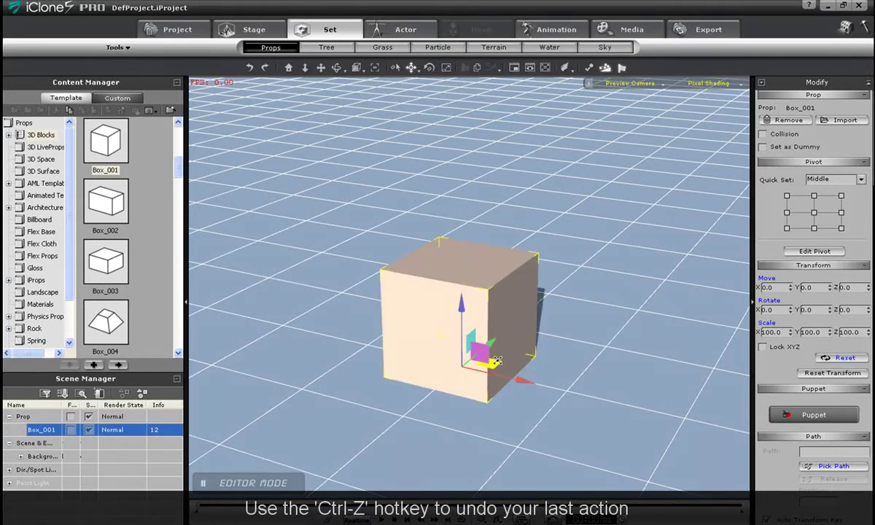
pyautogui.moveTo(496, 361); pyautogui.dragTo(531, 323)
pyautogui.hotkey('ctrl', 'z')
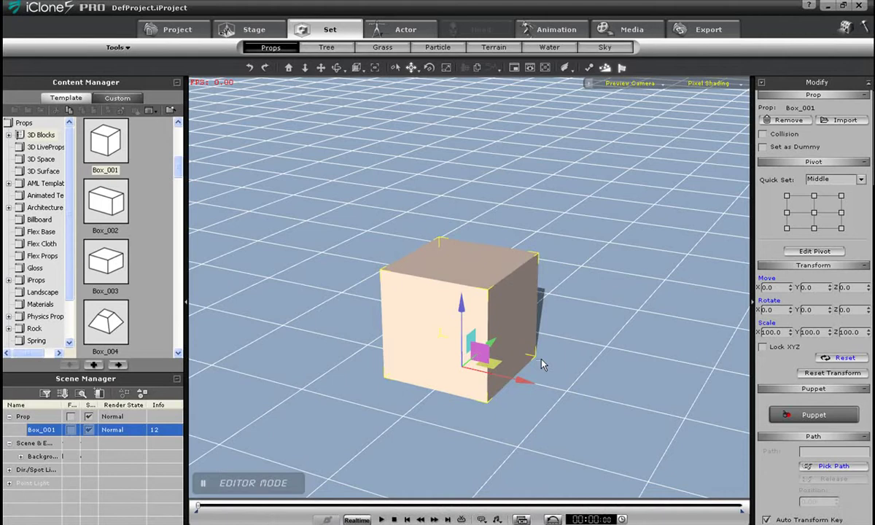
# Try rotating the box around each gizmo axis, including about 55 degrees around X, undoing each rotation
pyautogui.press('e')
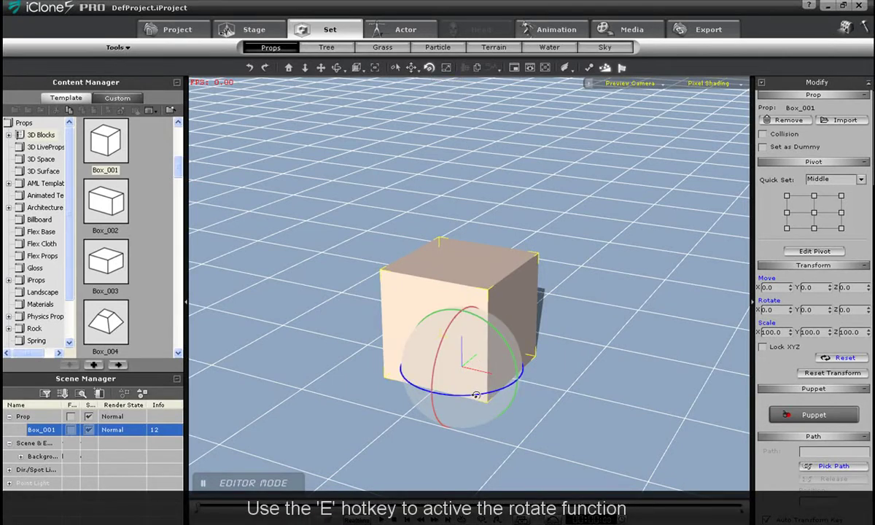
pyautogui.moveTo(476, 395); pyautogui.dragTo(420, 387)
pyautogui.hotkey('ctrl', 'z')
pyautogui.moveTo(442, 353); pyautogui.dragTo(515, 411)
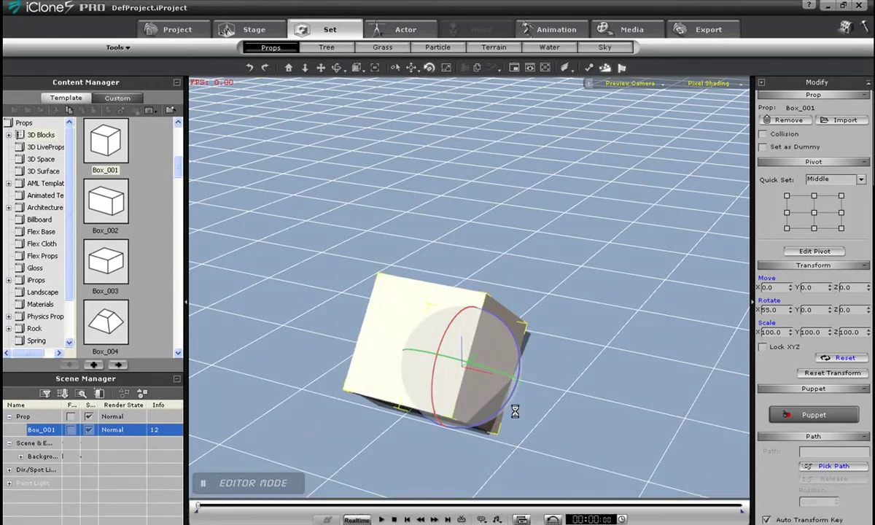
pyautogui.hotkey('ctrl', 'z')
pyautogui.moveTo(511, 354)
pyautogui.mouseDown()
pyautogui.moveTo(453, 309)
pyautogui.moveTo(494, 352)
pyautogui.mouseUp()
pyautogui.hotkey('ctrl', 'z')
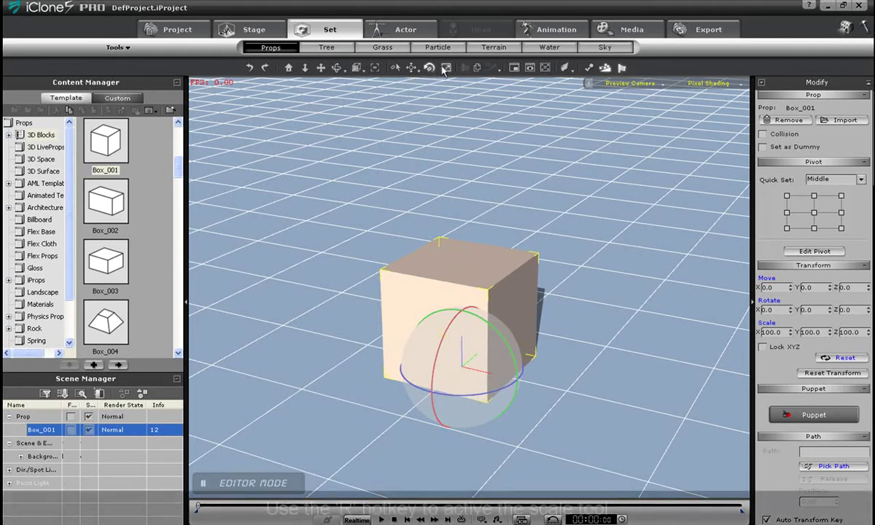
# Try scaling the box to about 272 in Y, 281 in X, 141 in Z, and uniformly, undoing each scale
pyautogui.press('r')
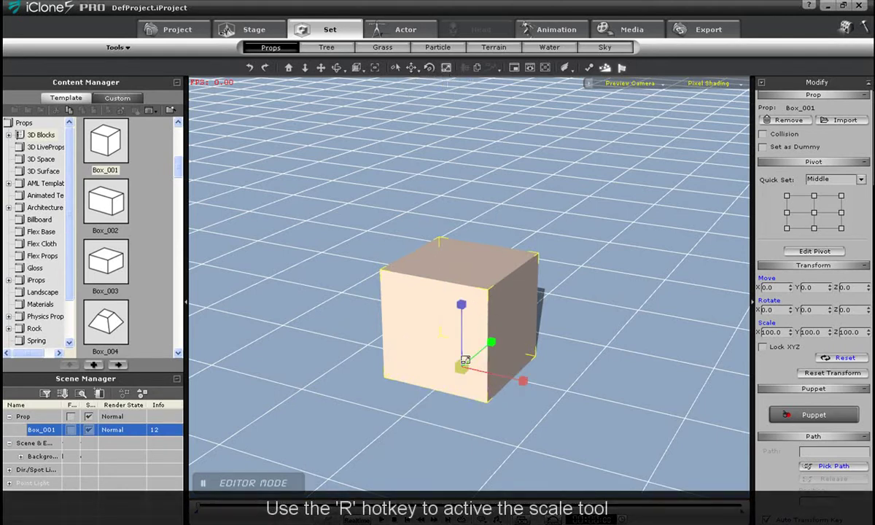
pyautogui.moveTo(492, 341); pyautogui.dragTo(620, 253)
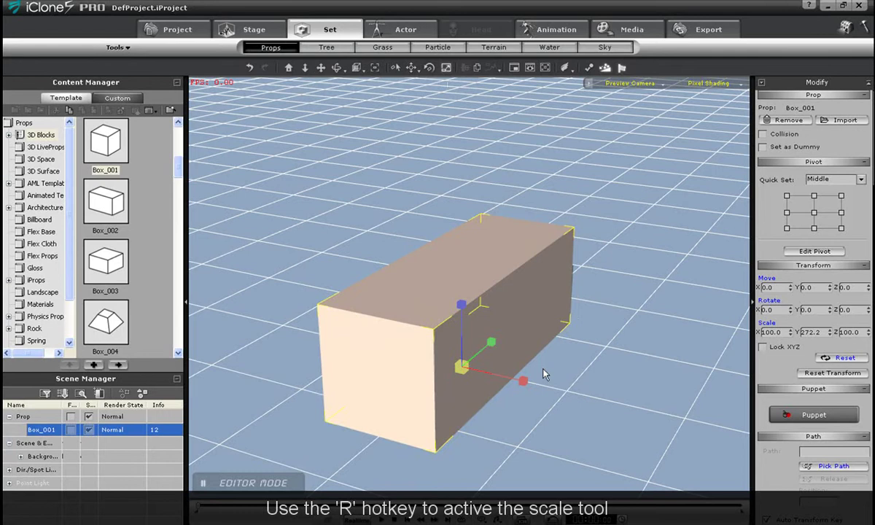
pyautogui.hotkey('ctrl', 'z')
pyautogui.moveTo(523, 381); pyautogui.dragTo(644, 427)
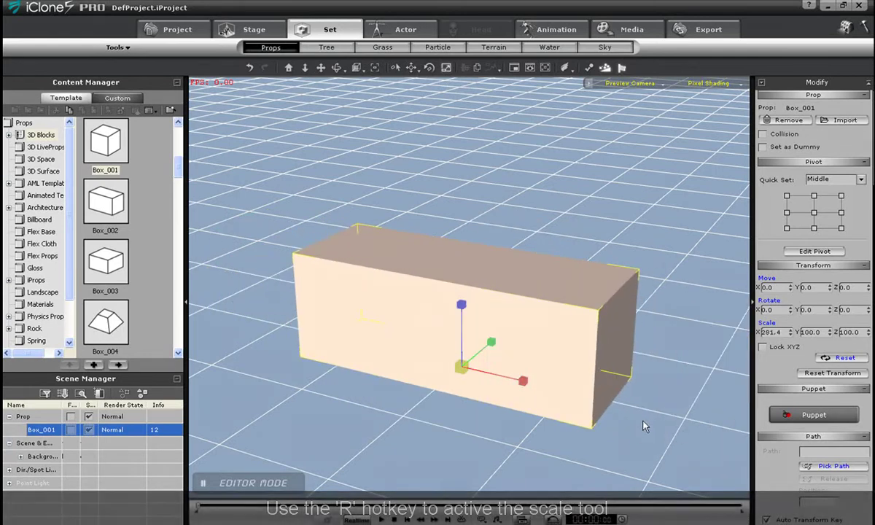
pyautogui.hotkey('ctrl', 'z')
pyautogui.moveTo(461, 304); pyautogui.dragTo(473, 262)
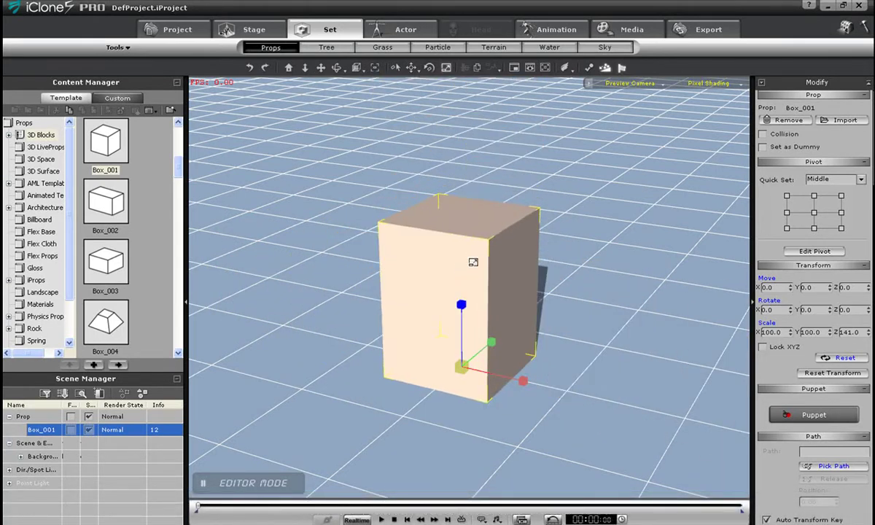
pyautogui.hotkey('ctrl', 'z')
pyautogui.moveTo(460, 374); pyautogui.dragTo(575, 302)
pyautogui.hotkey('ctrl', 'z')
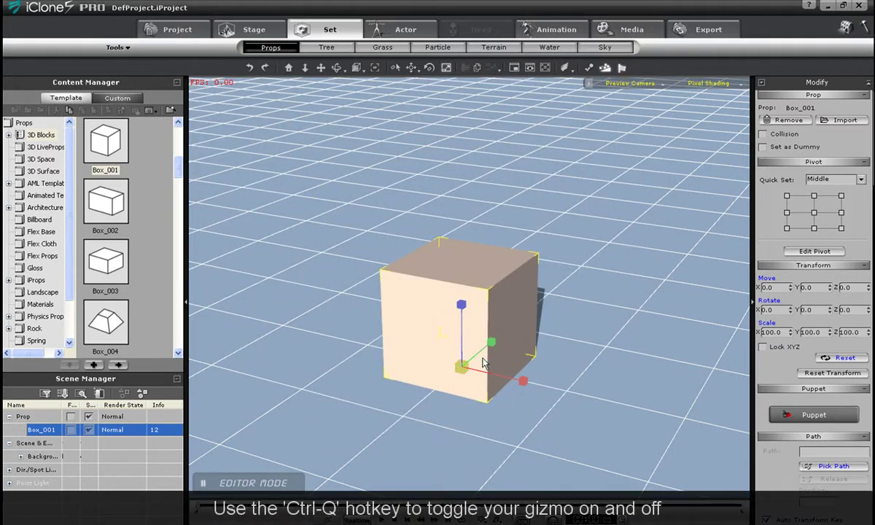
# Hide the Move gizmo and try moving the box freely without it, undoing the move
pyautogui.press('w')
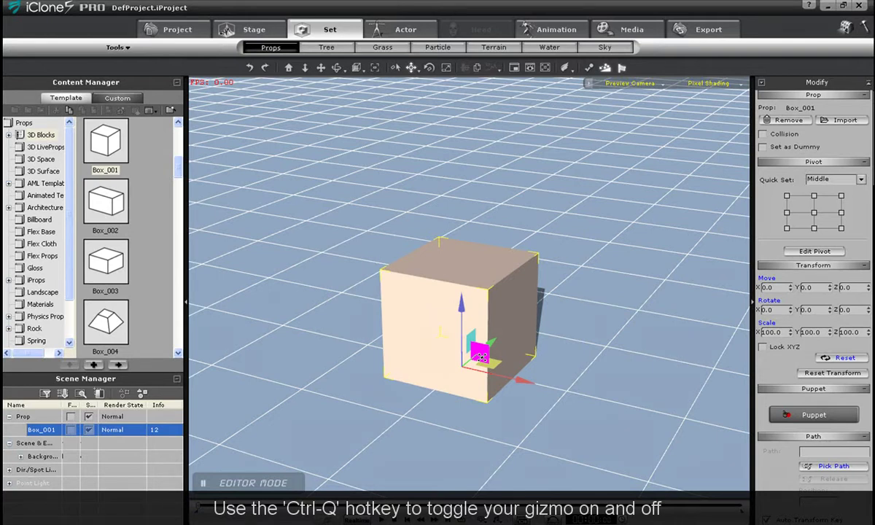
pyautogui.hotkey('ctrl', 'q')
pyautogui.moveTo(456, 322); pyautogui.dragTo(384, 202)
pyautogui.hotkey('ctrl', 'z')
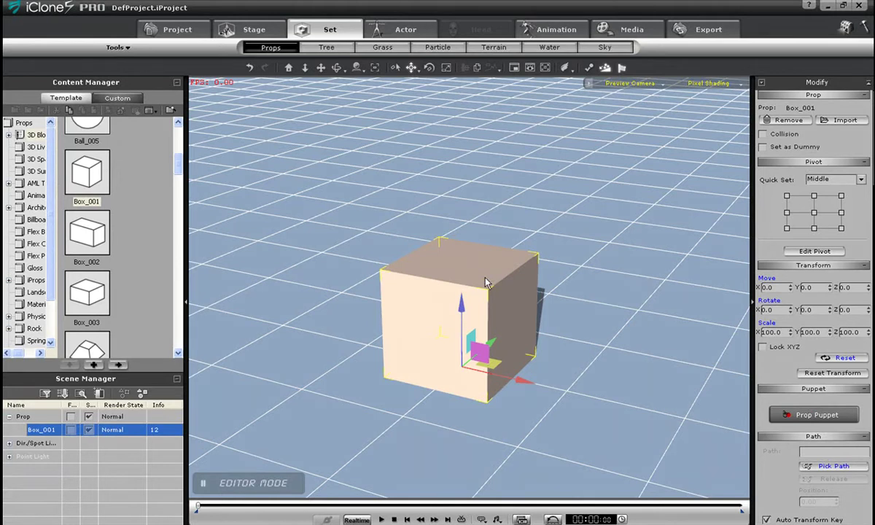
# Nudge the box in the positive X direction to X 10.0
pyautogui.press('Right')
pyautogui.press('Right')
pyautogui.press('Right')
pyautogui.press('Right')
pyautogui.press('Right')
pyautogui.press('Right')
pyautogui.press('Right')
pyautogui.press('Right')
pyautogui.press('Right')
pyautogui.press('Right')
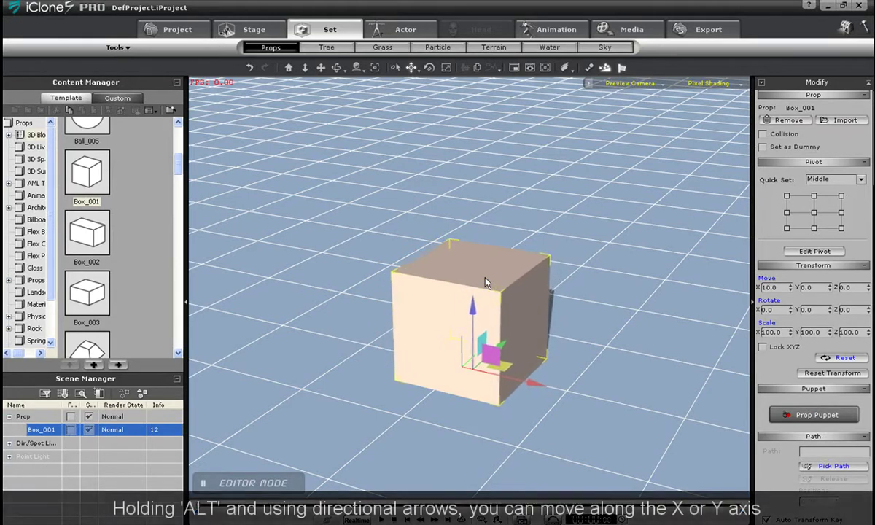
# Nudge the box to X -27.0, and forward and back along the Y axis to Y -22.0
pyautogui.hotkey('alt', 'Left')
pyautogui.hotkey('alt', 'Left')
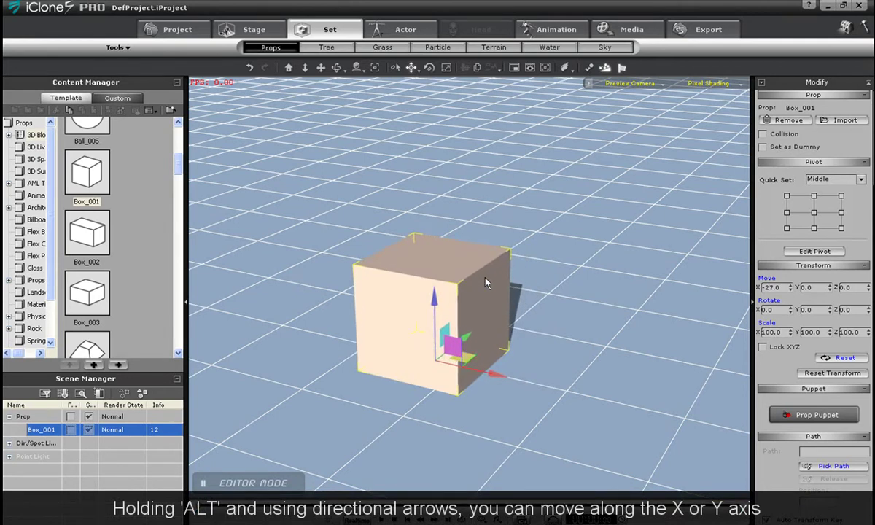
pyautogui.hotkey('alt', 'Up')
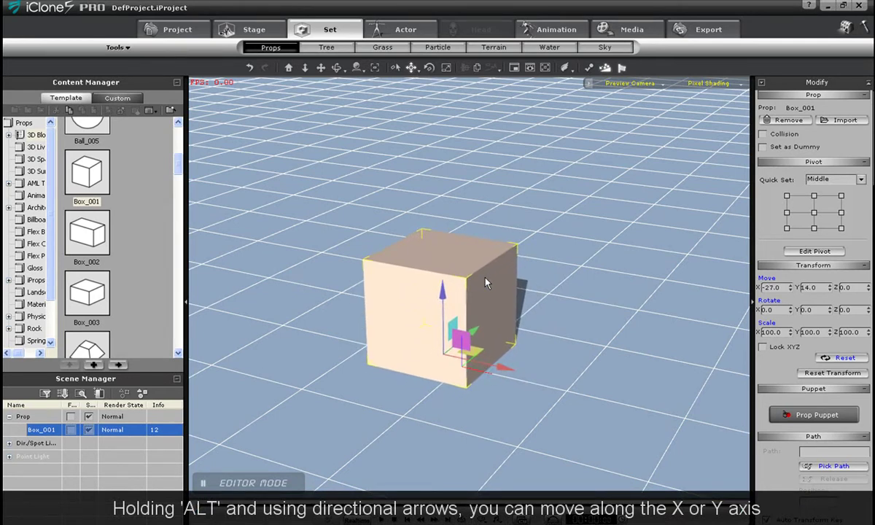
pyautogui.hotkey('alt', 'Down')
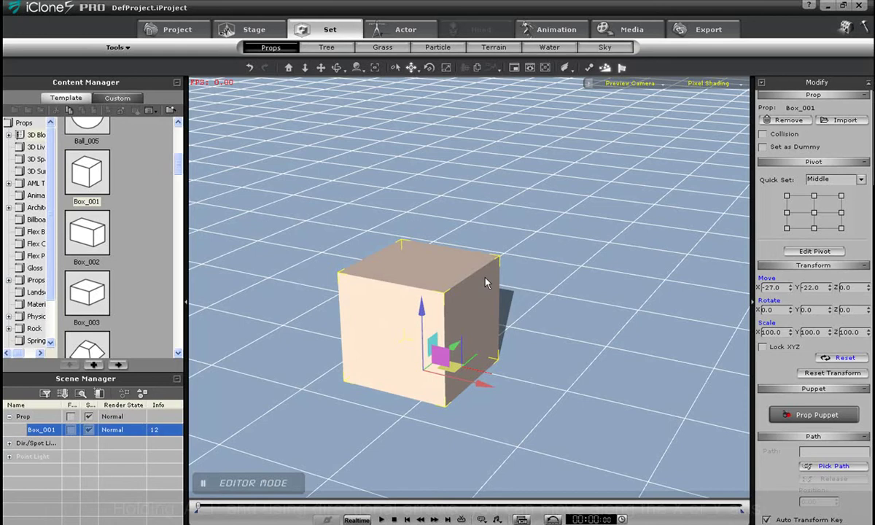
# Nudge the box up and down to Z 4.0, and rotate it both ways around Z to 312.0 degrees
pyautogui.hotkey('ctrl', 'Up')
pyautogui.hotkey('ctrl', 'Up')
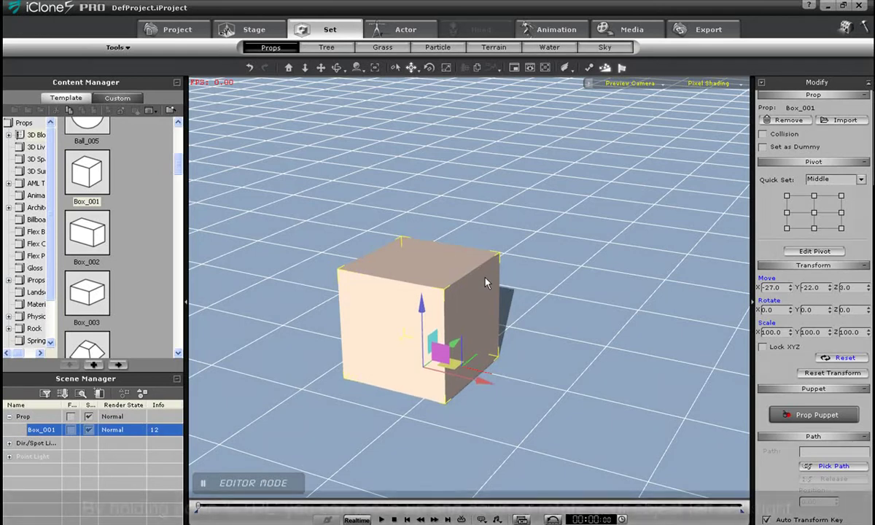
pyautogui.hotkey('ctrl', 'Down')
pyautogui.hotkey('ctrl', 'Down')
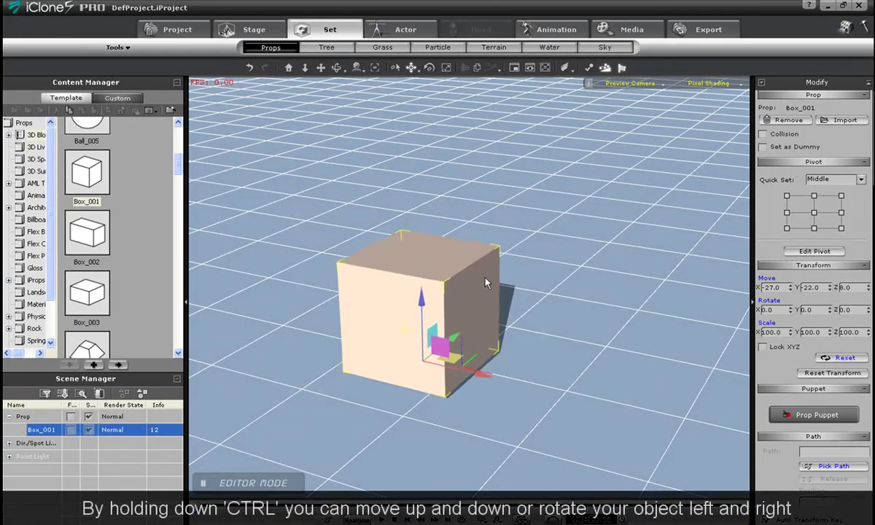
pyautogui.hotkey('ctrl', 'Left')
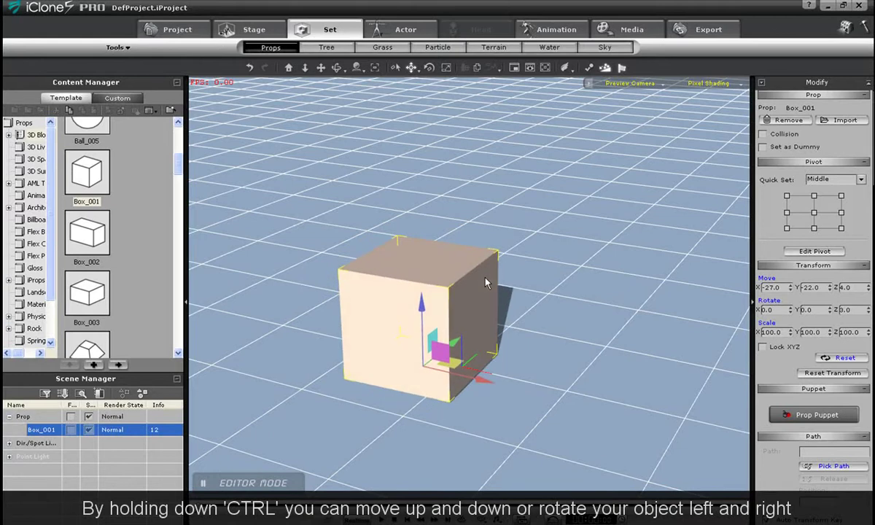
pyautogui.hotkey('ctrl', 'Right')
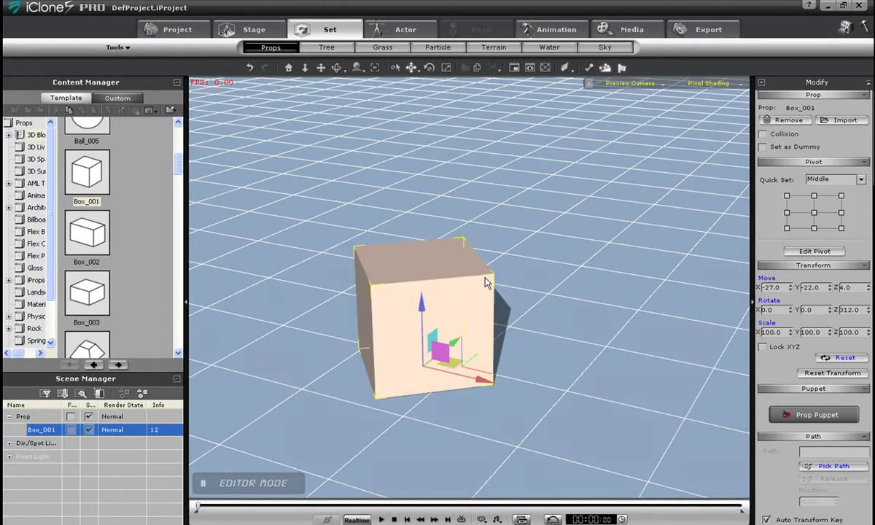
# Move the box up and down in fast increments to Z 94.0, and shift it sideways in both directions
pyautogui.hotkey('ctrl', 'shift', 'Up')
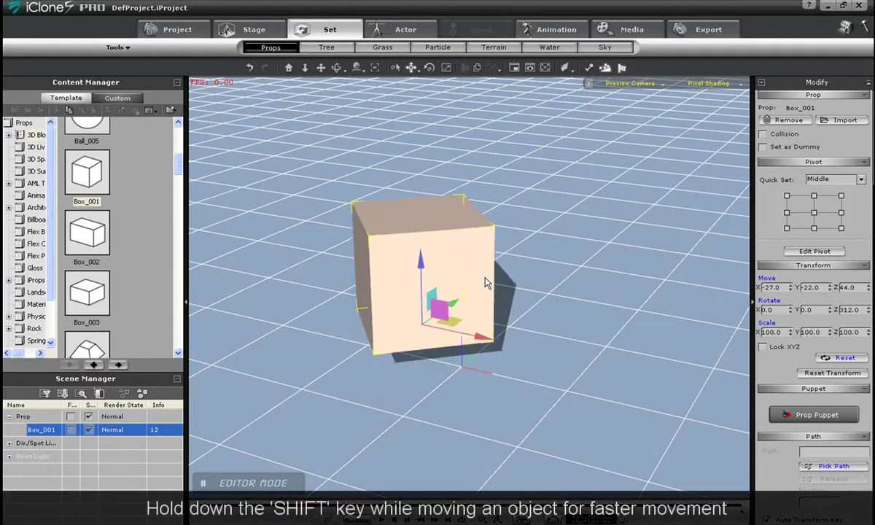
pyautogui.hotkey('shift', 'pagedown')
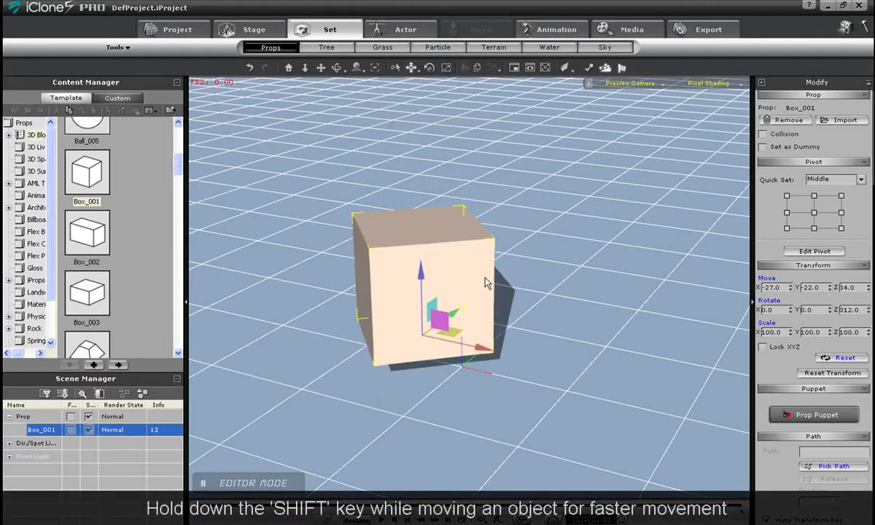
pyautogui.hotkey('shift', 'pageup')
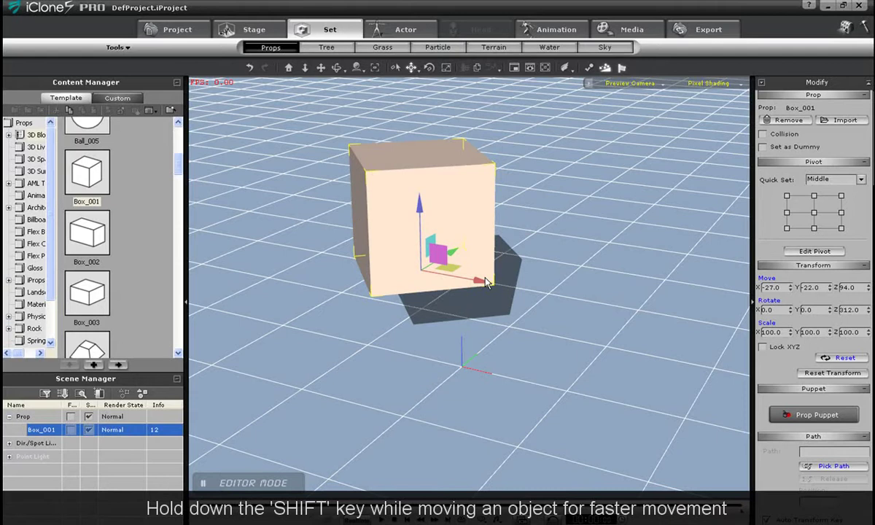
pyautogui.hotkey('shift', 'Right')
pyautogui.hotkey('shift', 'Left')
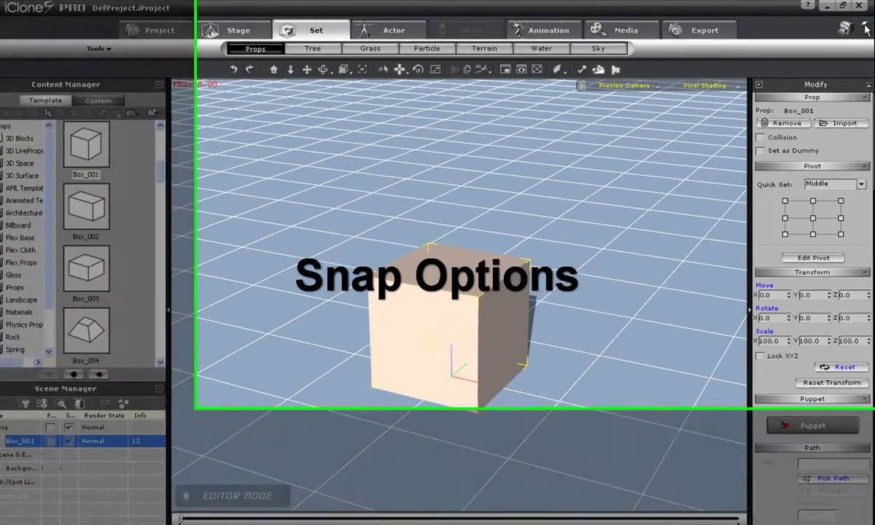
# Enable Snap to Grid in the preferences and move the box across the grid back to the world origin
pyautogui.click(857, 30)
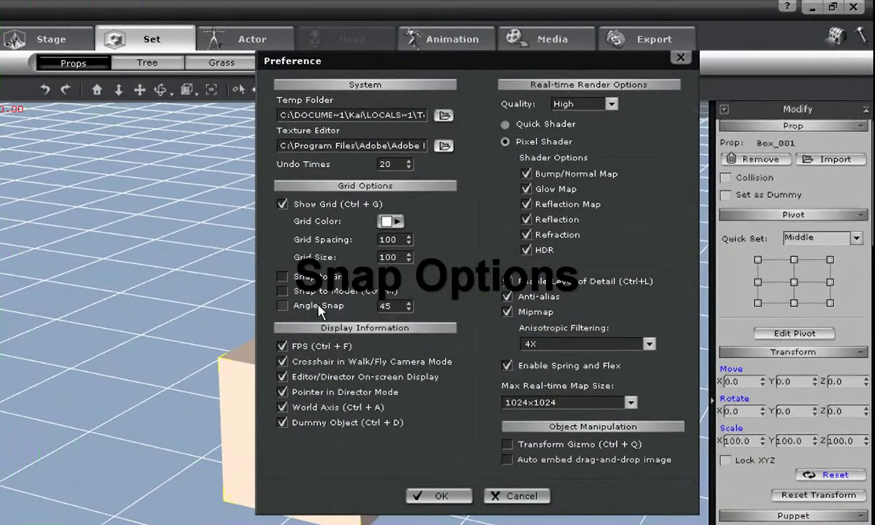
pyautogui.click(282, 277)
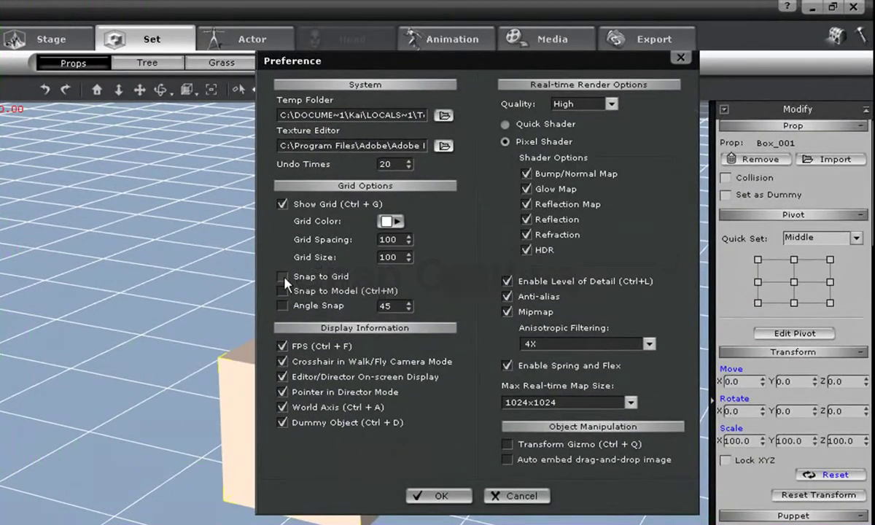
pyautogui.click(463, 496)
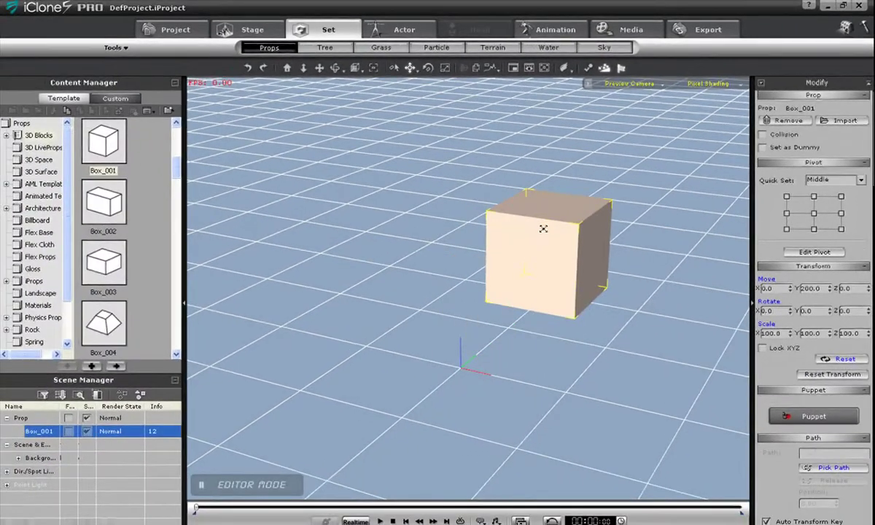
pyautogui.moveTo(543, 228); pyautogui.dragTo(520, 372)
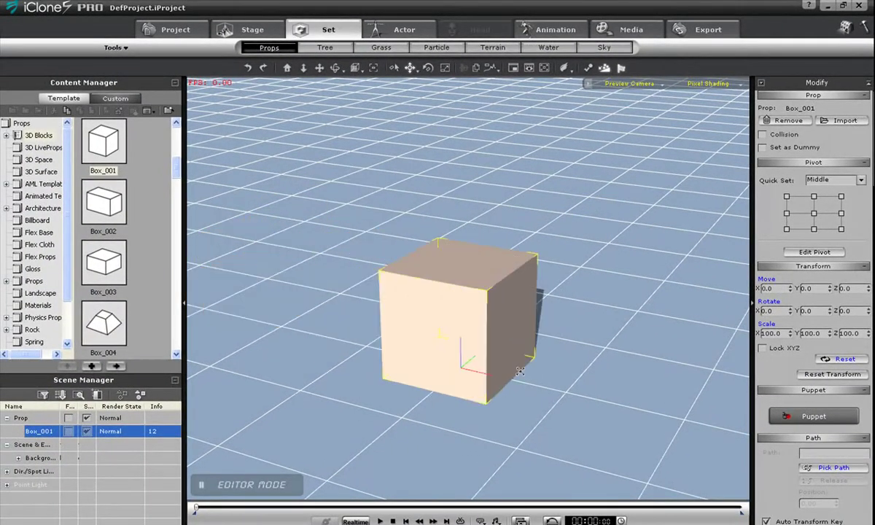
# Enable Snap to Model in the preferences
pyautogui.click(863, 29)
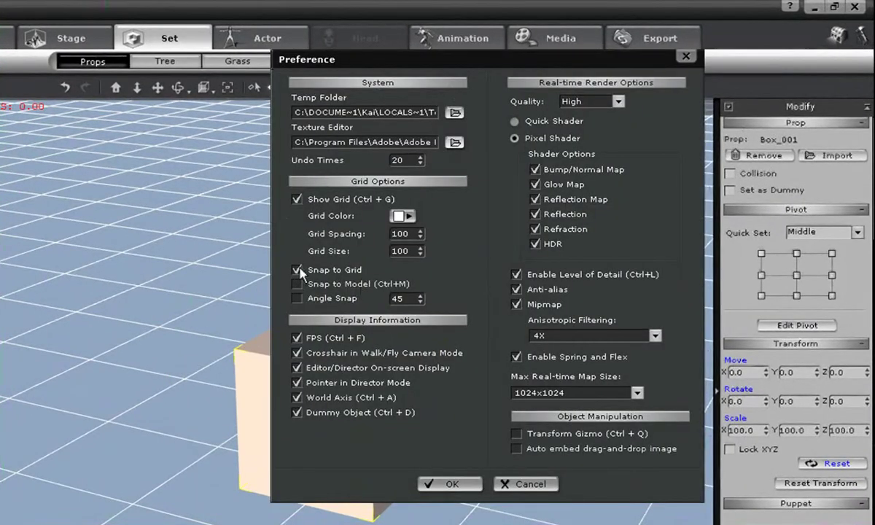
pyautogui.click(296, 284)
pyautogui.click(465, 491)
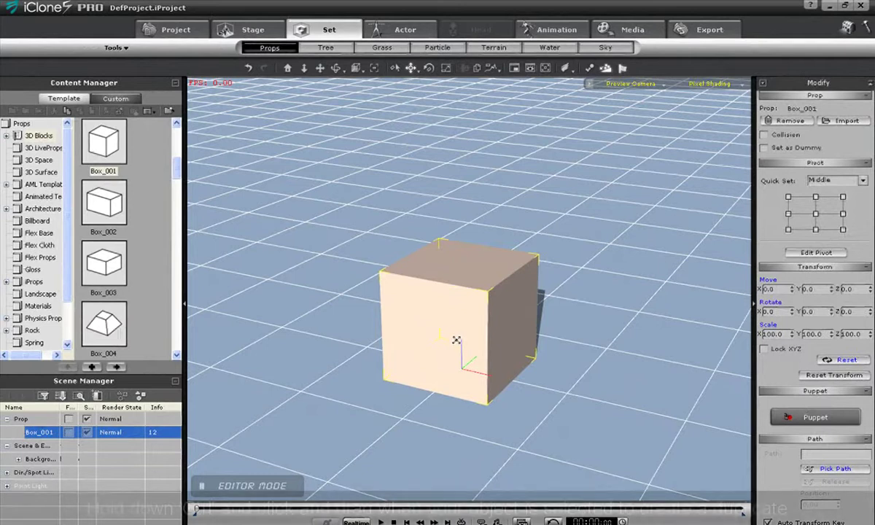
# Duplicate the box to X 12.2, Y 301.9, and snap the original against the copy at X 12.2, Y 202.3
pyautogui.keyDown('ctrl'); pyautogui.moveTo(458, 338); pyautogui.dragTo(618, 256); pyautogui.keyUp('ctrl')
pyautogui.keyDown('ctrl'); pyautogui.moveTo(658, 143); pyautogui.dragTo(649, 148); pyautogui.keyUp('ctrl')
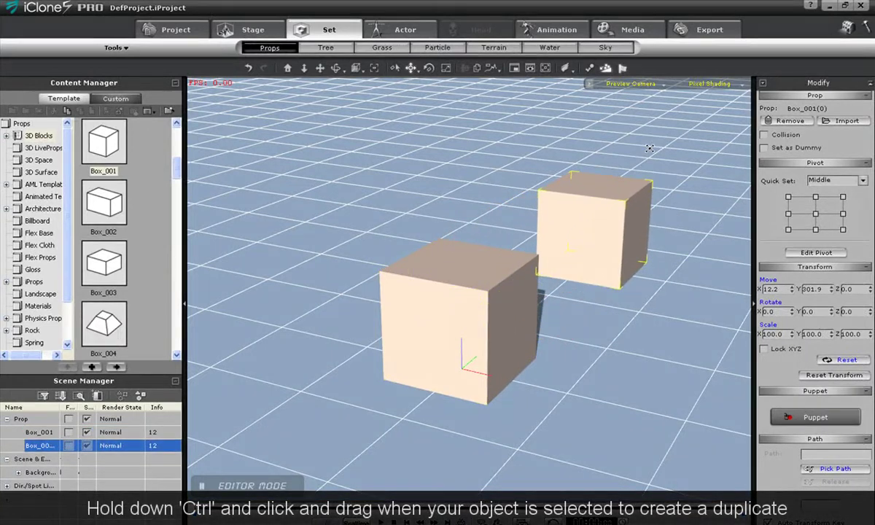
pyautogui.click(468, 316)
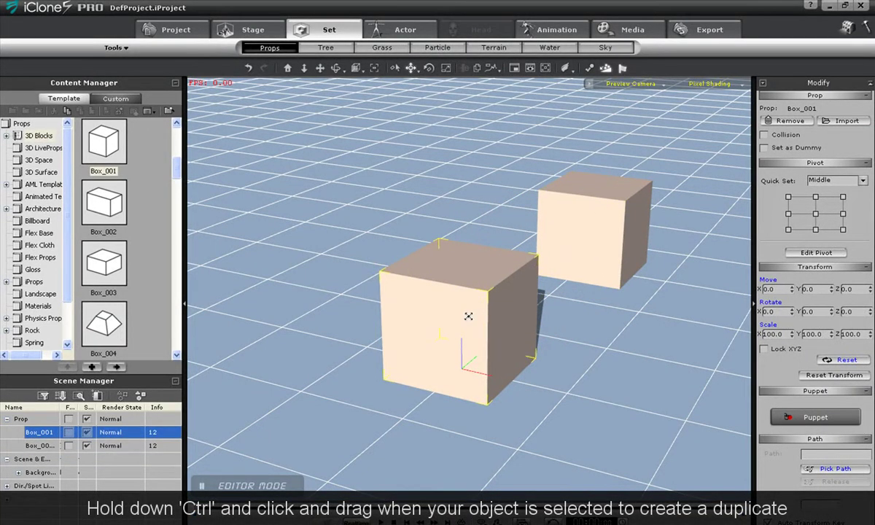
pyautogui.keyDown('alt'); pyautogui.moveTo(482, 276); pyautogui.dragTo(599, 393, button='right'); pyautogui.keyUp('alt')
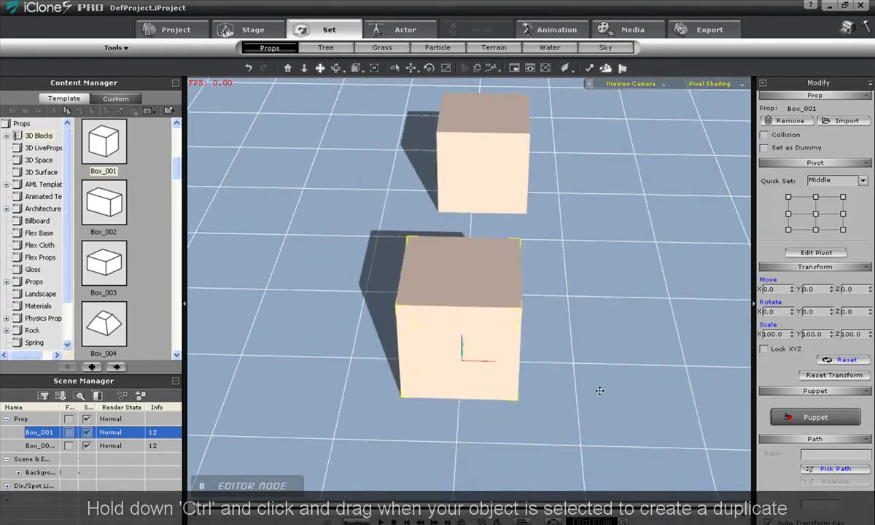
pyautogui.moveTo(474, 326); pyautogui.dragTo(537, 272)
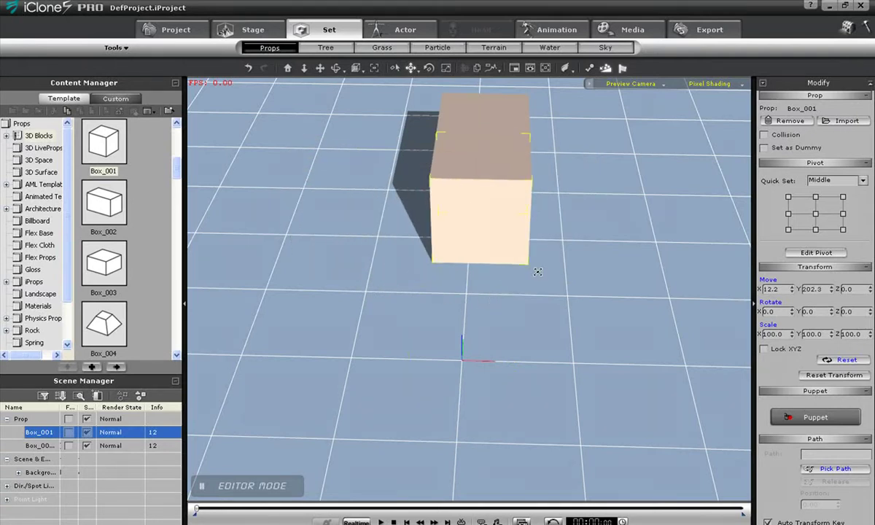
pyautogui.moveTo(590, 270); pyautogui.dragTo(448, 272)
pyautogui.moveTo(448, 272); pyautogui.dragTo(506, 278, button='right')
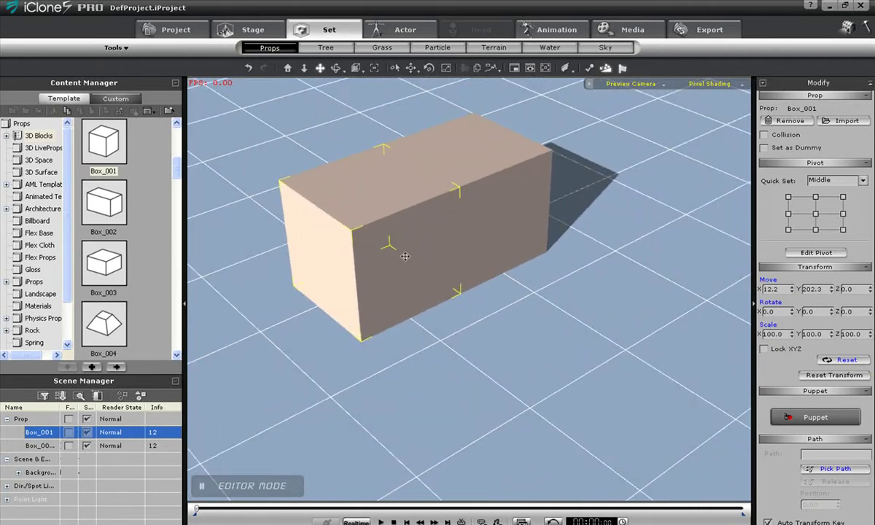
# Delete the original box, leaving its duplicate in the scene
pyautogui.press('Delete')
pyautogui.moveTo(430, 234); pyautogui.dragTo(427, 343)
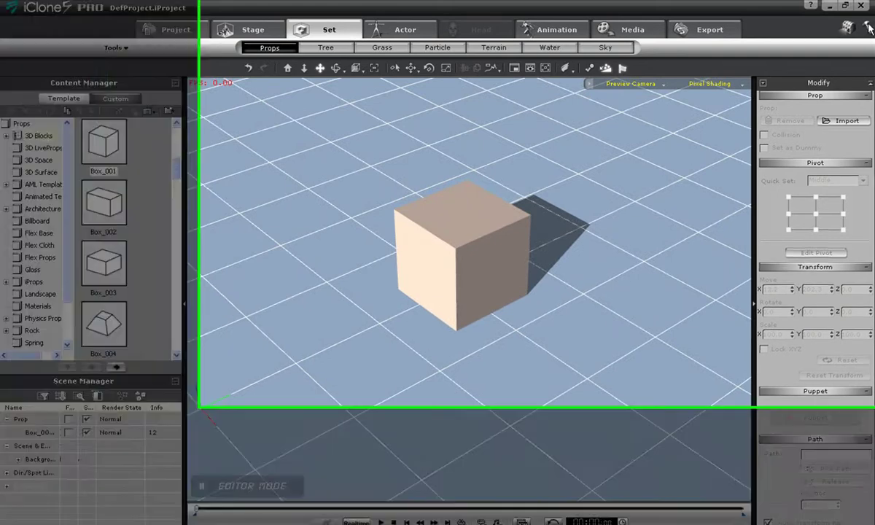
# Enable Angle Snap at 45 and turn off Snap to Model in the preferences, and rotate the remaining box
pyautogui.click(868, 26)
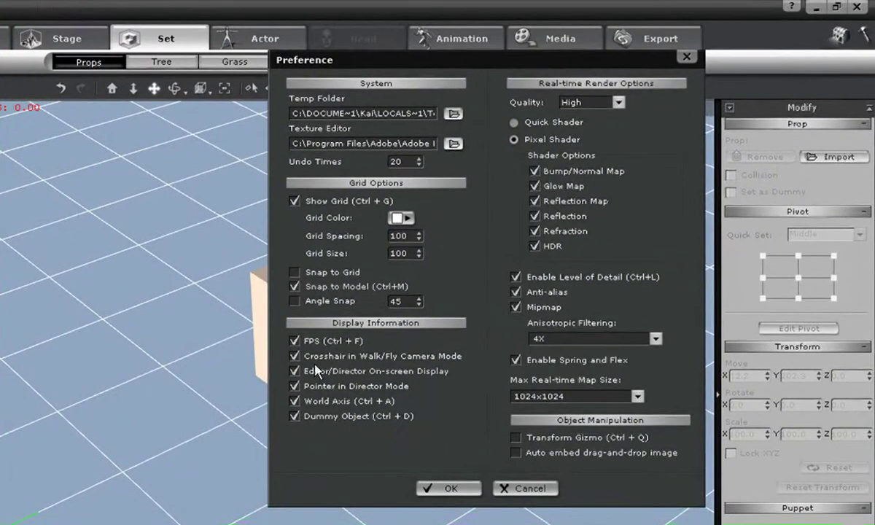
pyautogui.click(296, 302)
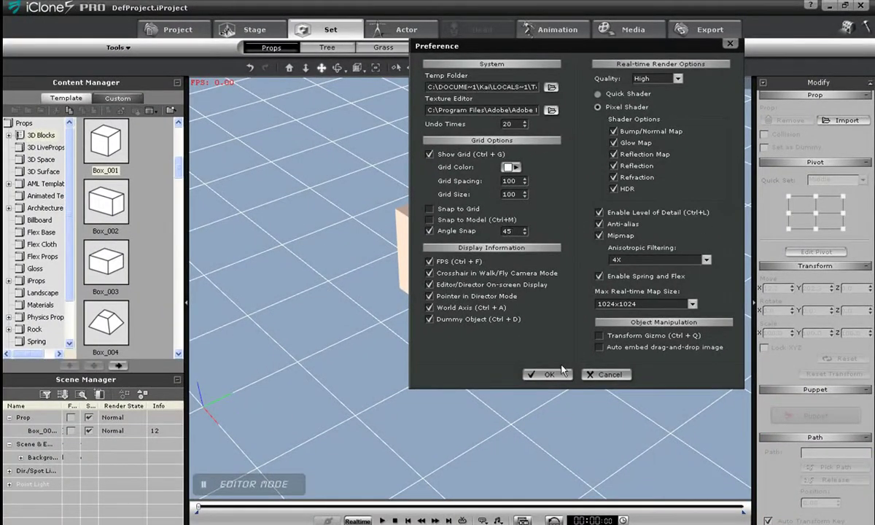
pyautogui.click(548, 373)
pyautogui.click(467, 252)
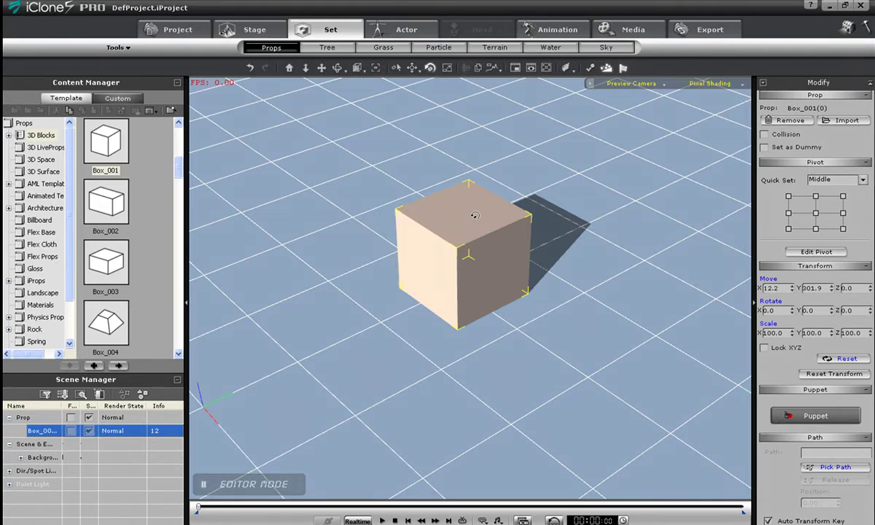
pyautogui.moveTo(464, 233); pyautogui.dragTo(485, 226)
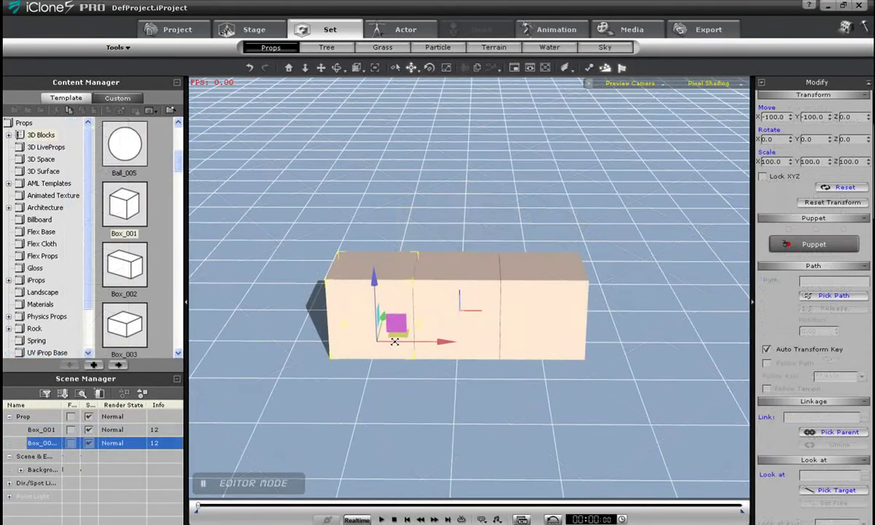
# Extend the row of three boxes to five by duplicating the two end boxes outward along X, to X -200 and X 200
pyautogui.keyDown('ctrl'); pyautogui.moveTo(394, 341); pyautogui.dragTo(364, 341); pyautogui.keyUp('ctrl')
pyautogui.click(551, 337)
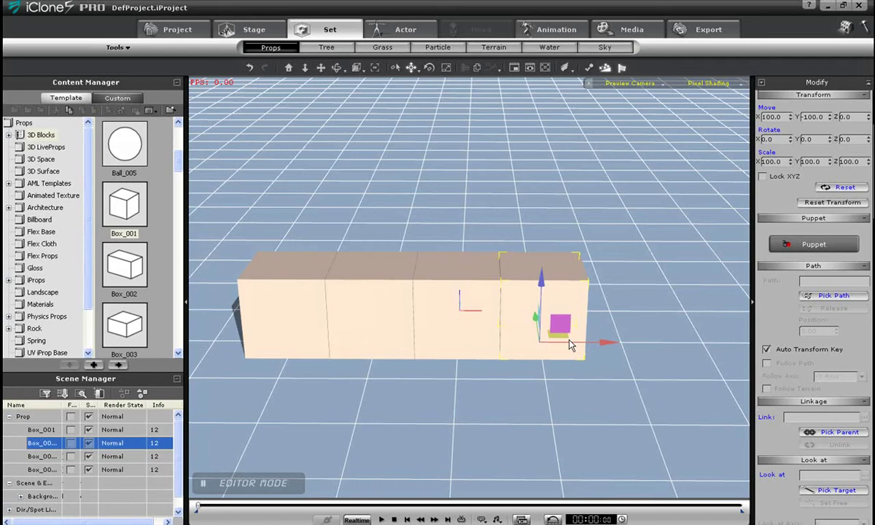
pyautogui.keyDown('ctrl'); pyautogui.moveTo(545, 343); pyautogui.dragTo(630, 342); pyautogui.keyUp('ctrl')
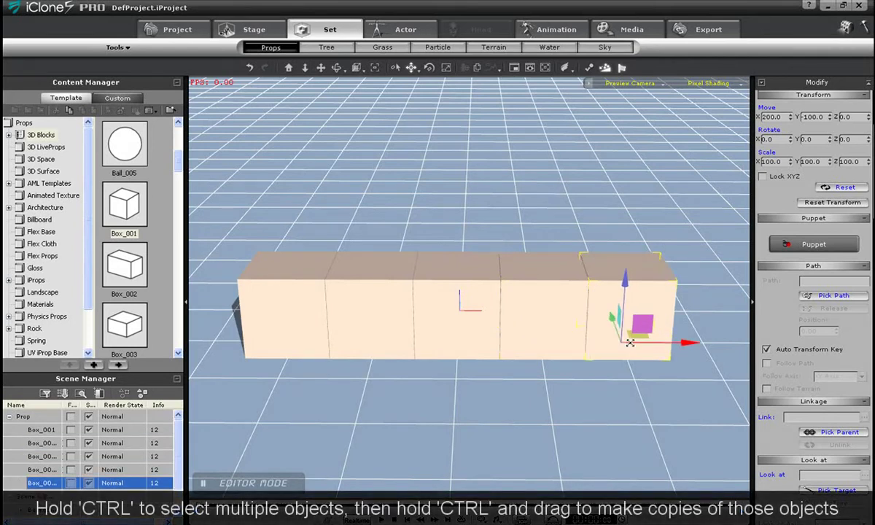
# Select all five boxes together and duplicate the row upward to build a wall three boxes high
pyautogui.keyDown('ctrl'); pyautogui.click(541, 298); pyautogui.keyUp('ctrl')
pyautogui.keyDown('ctrl'); pyautogui.click(458, 294); pyautogui.keyUp('ctrl')
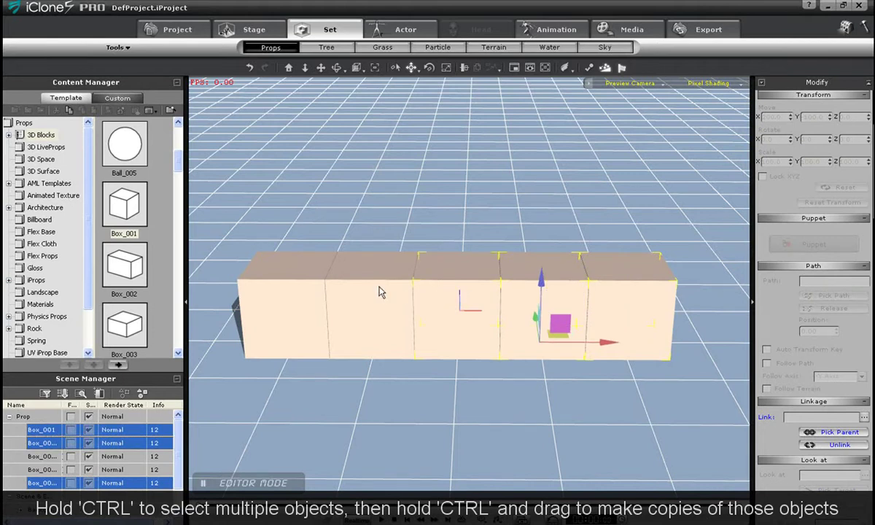
pyautogui.keyDown('ctrl'); pyautogui.click(381, 293); pyautogui.keyUp('ctrl')
pyautogui.keyDown('ctrl'); pyautogui.click(308, 295); pyautogui.keyUp('ctrl')
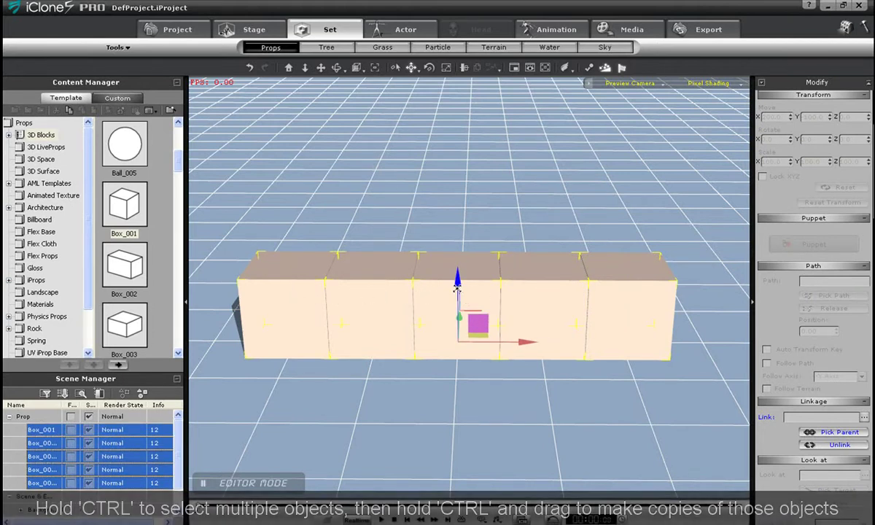
pyautogui.keyDown('ctrl'); pyautogui.moveTo(456, 285); pyautogui.dragTo(448, 132); pyautogui.keyUp('ctrl')
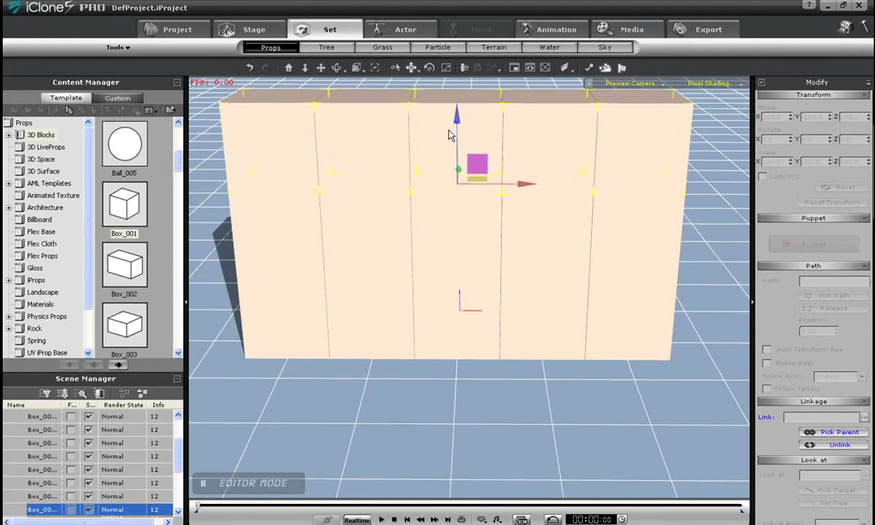
pyautogui.press('x')
pyautogui.moveTo(550, 277); pyautogui.dragTo(427, 315, button='right')
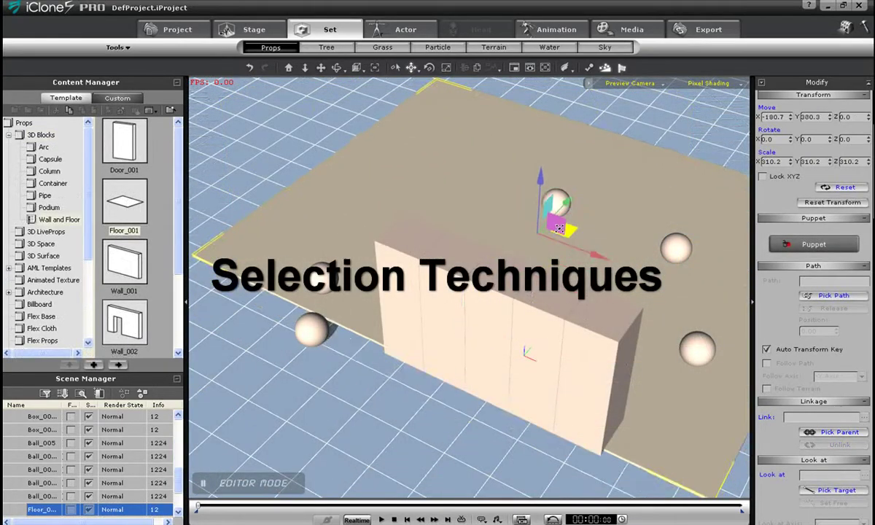
# Move the floor under the box wall and the balls to X -169.3, Y 183.4
pyautogui.moveTo(558, 228); pyautogui.dragTo(521, 274)
pyautogui.press('x')
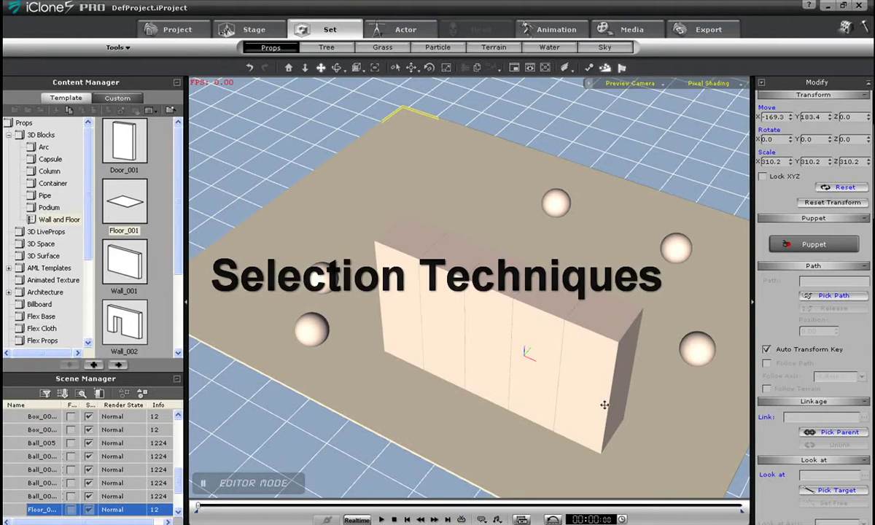
pyautogui.moveTo(605, 405); pyautogui.dragTo(480, 272, button='right')
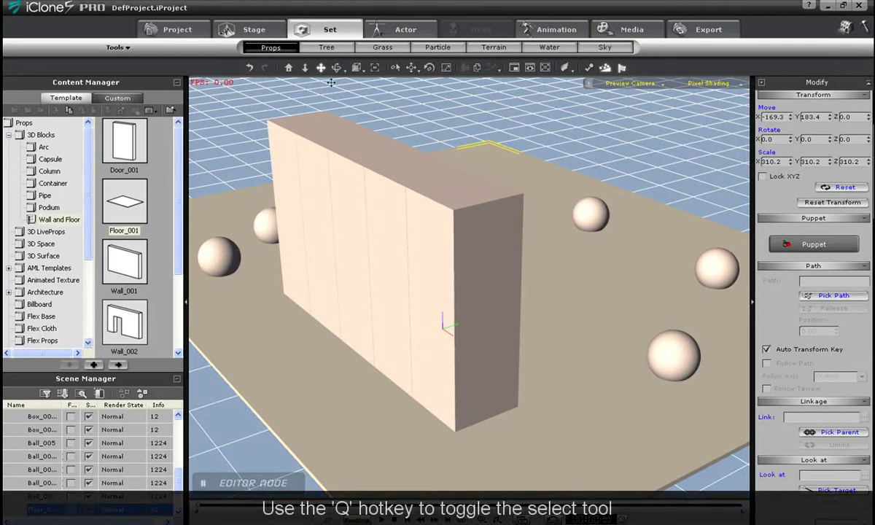
# Clear the floor selection and select all the props with a left-to-right marquee around the scene, using the select tool
pyautogui.click(395, 68)
pyautogui.keyDown('shift'); pyautogui.click(46, 512); pyautogui.keyUp('shift')
pyautogui.keyDown('ctrl'); pyautogui.click(46, 512); pyautogui.keyUp('ctrl')
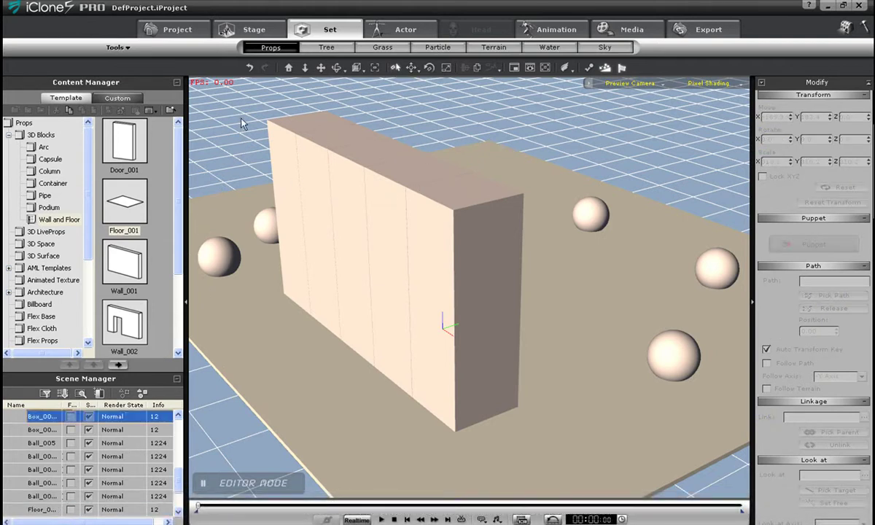
pyautogui.moveTo(227, 98); pyautogui.dragTo(724, 475)
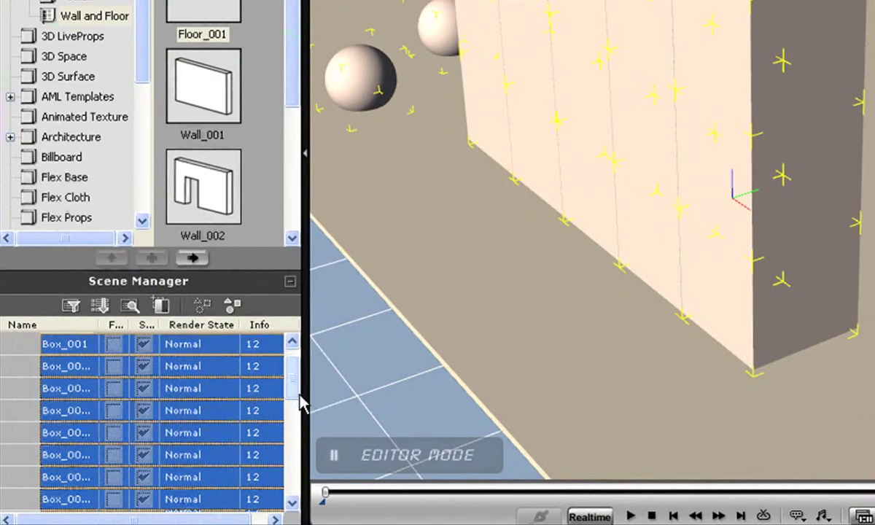
pyautogui.moveTo(293, 384)
pyautogui.mouseDown()
pyautogui.moveTo(291, 375)
pyautogui.moveTo(294, 484)
pyautogui.moveTo(285, 391)
pyautogui.mouseUp()
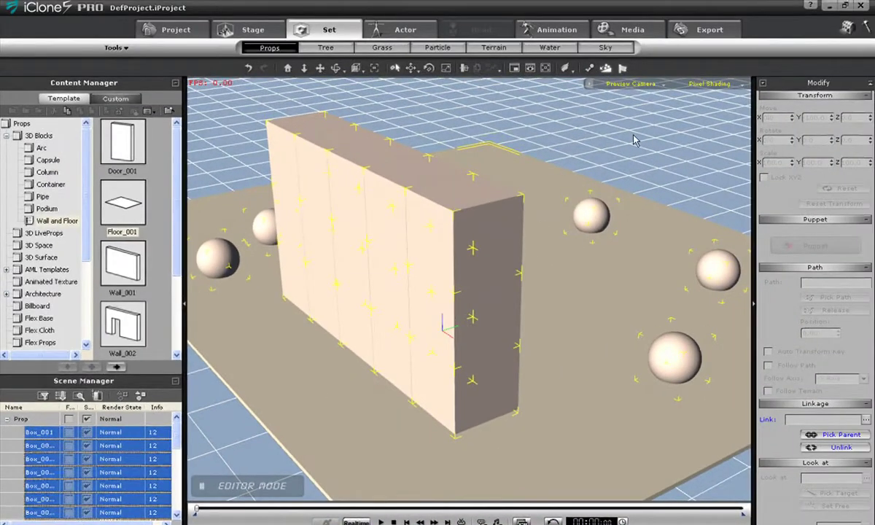
# Deselect everything, marquee-select the props from right to left, and repeat the selection from left to right
pyautogui.click(634, 140)
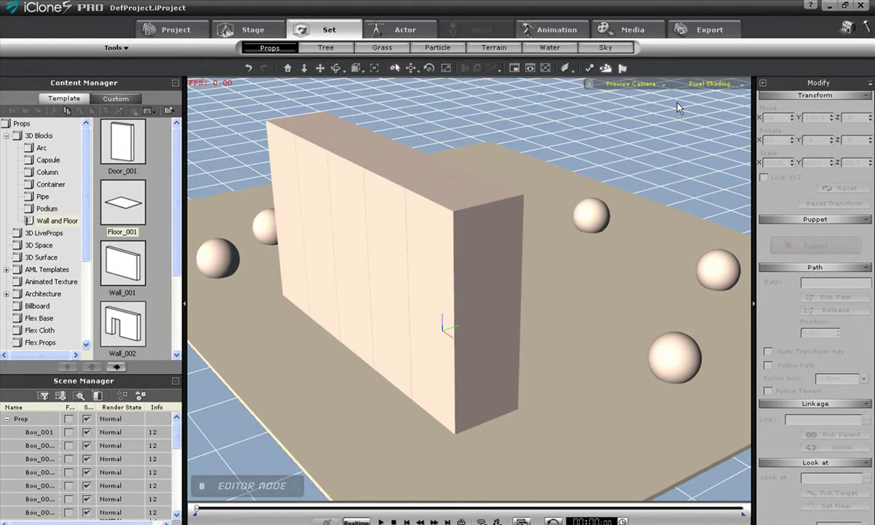
pyautogui.moveTo(677, 106); pyautogui.dragTo(246, 367)
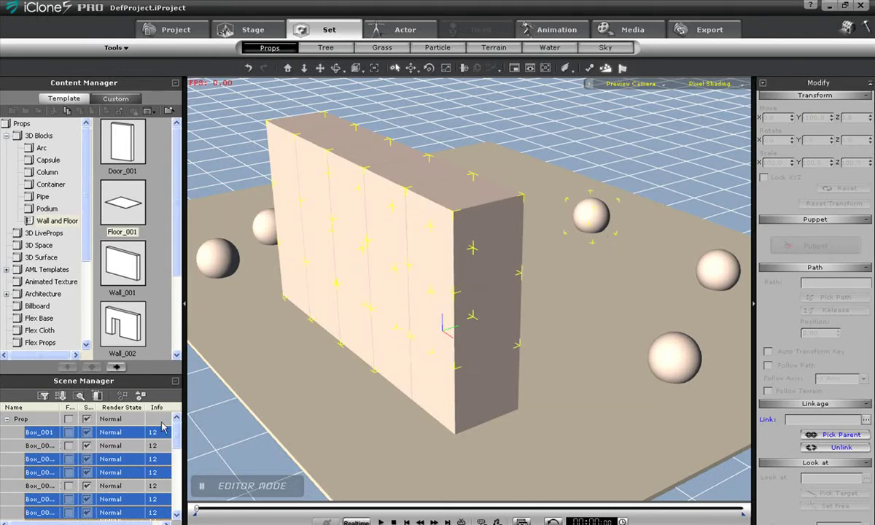
pyautogui.scroll(-3, 177, 458)
pyautogui.moveTo(177, 459); pyautogui.dragTo(178, 431)
pyautogui.moveTo(213, 108); pyautogui.dragTo(729, 397)
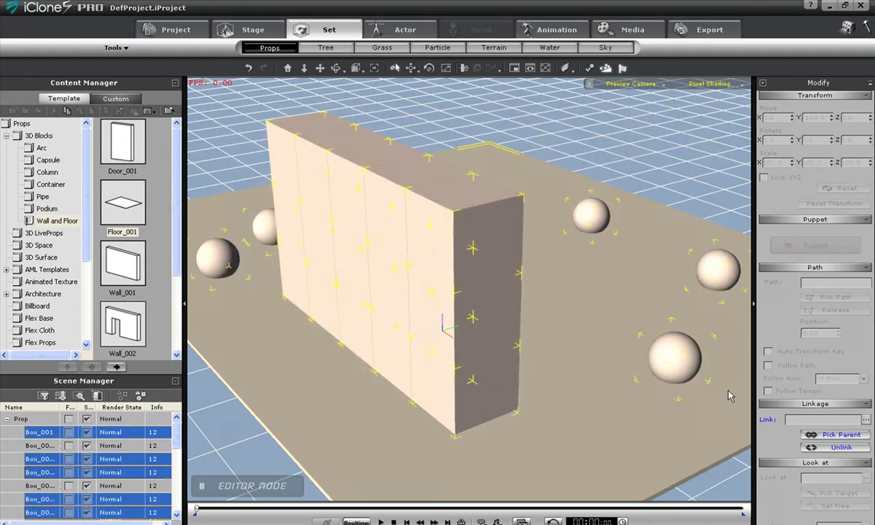
pyautogui.moveTo(169, 413); pyautogui.dragTo(179, 433)
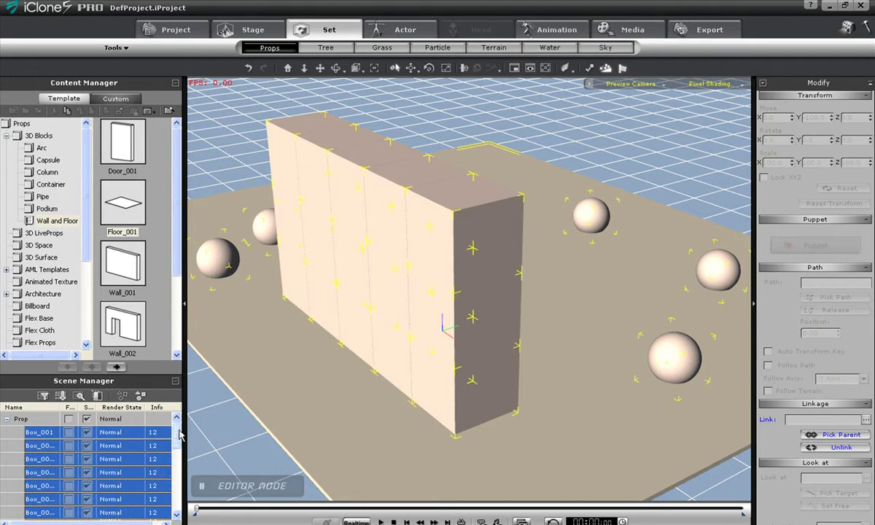
# Select individual boxes of the wall one after another from the scene's object list
pyautogui.click(41, 459)
pyautogui.click(41, 445)
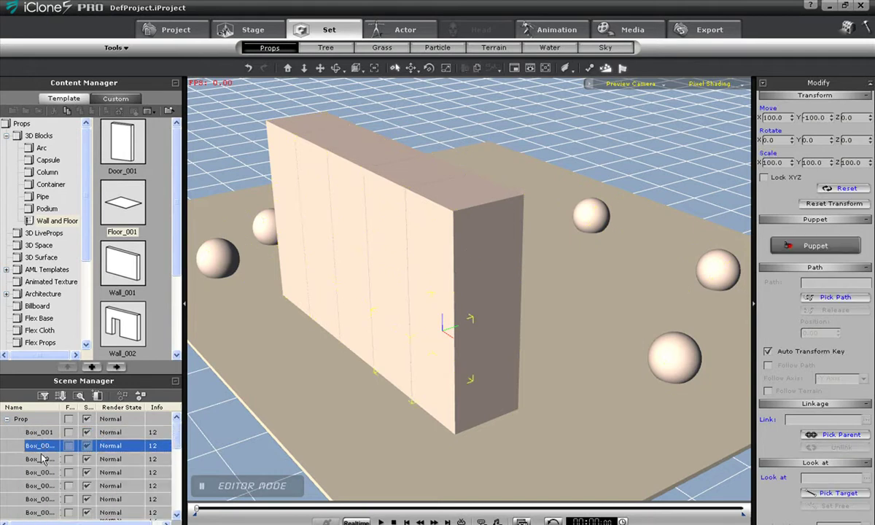
pyautogui.click(41, 459)
pyautogui.click(40, 472)
pyautogui.click(40, 486)
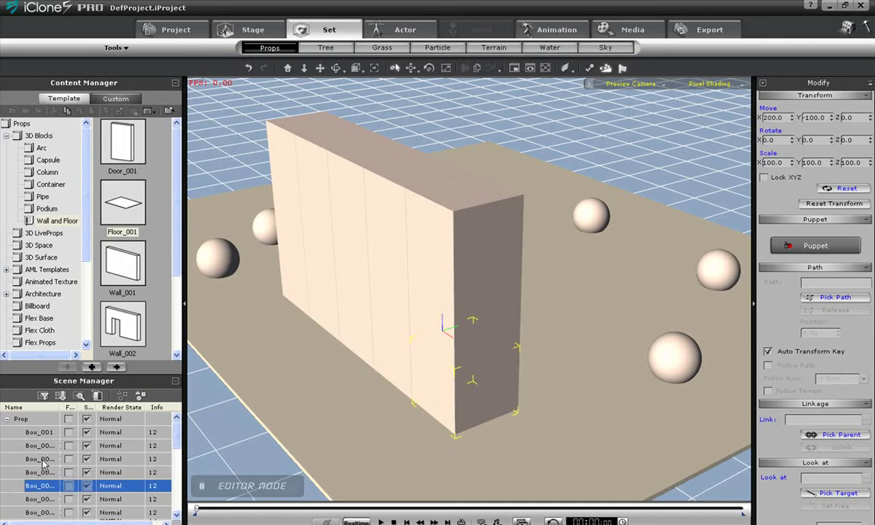
pyautogui.click(41, 499)
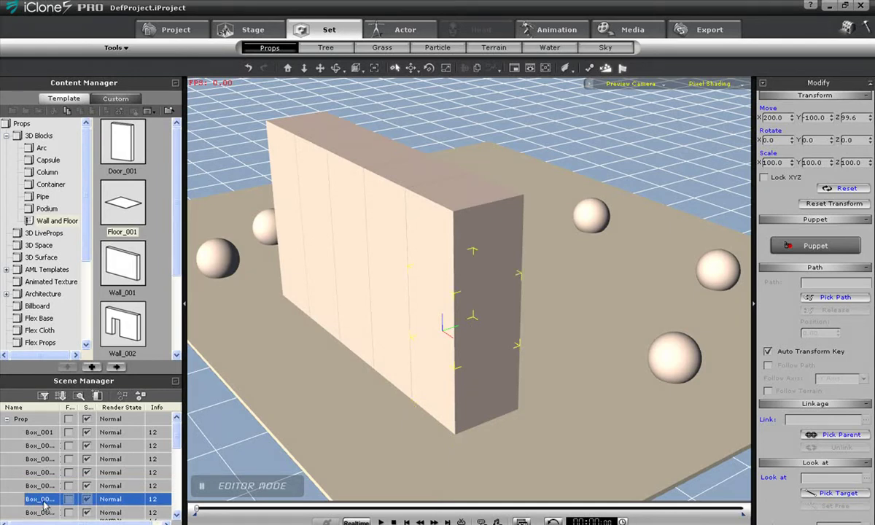
# Select the ball behind the box wall, focus the view on it, and examine it from several preset camera views
pyautogui.click(589, 222)
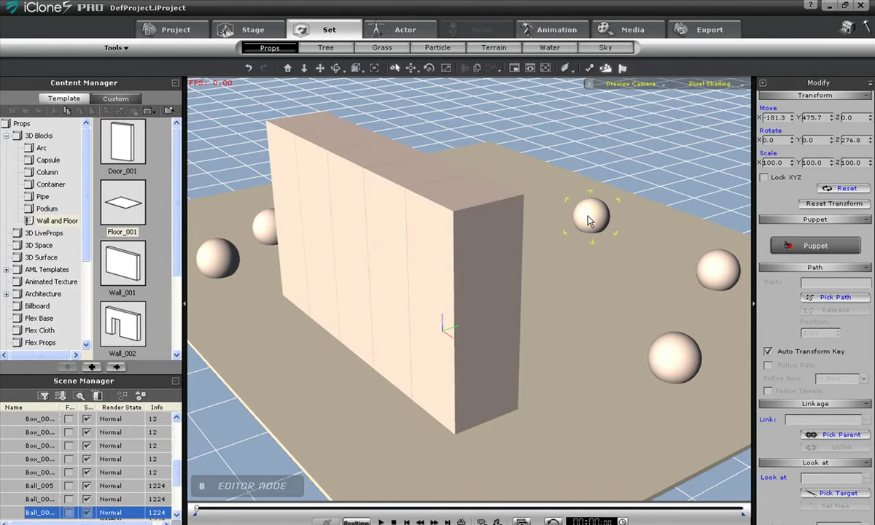
pyautogui.doubleClick(589, 222)
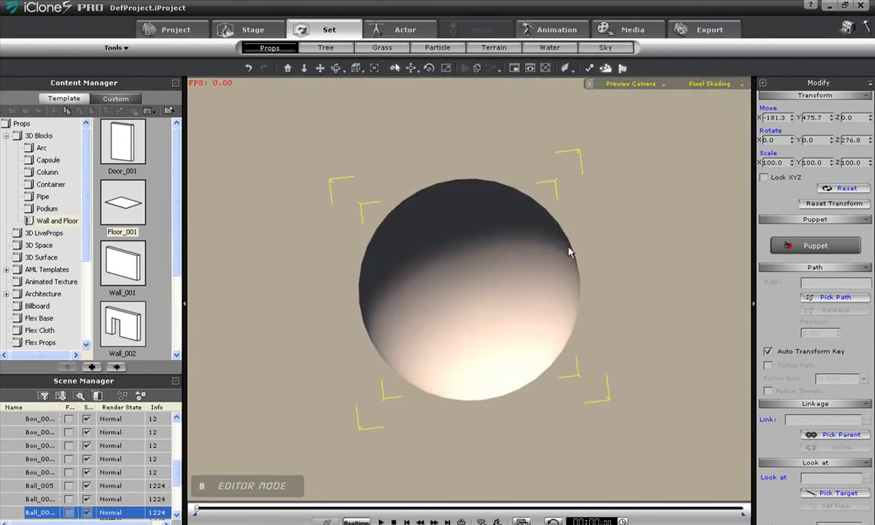
pyautogui.keyDown('alt'); pyautogui.moveTo(482, 193); pyautogui.dragTo(537, 455); pyautogui.keyUp('alt')
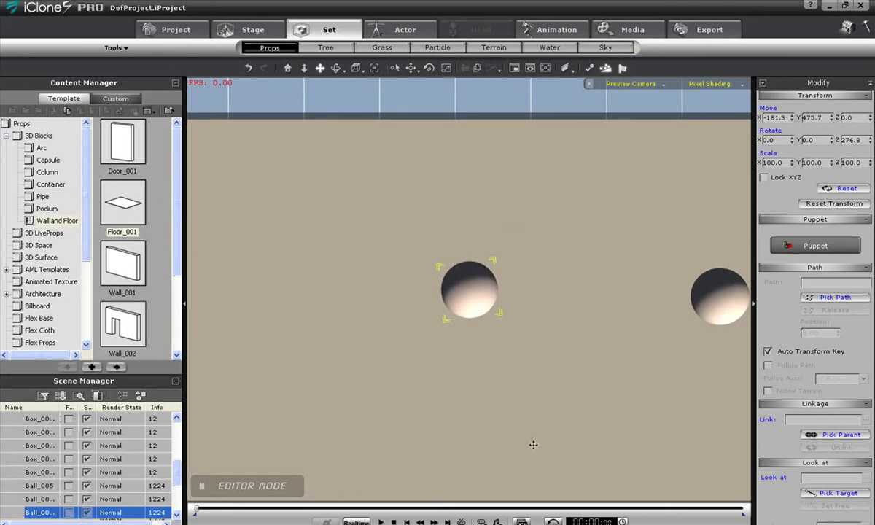
pyautogui.moveTo(534, 445); pyautogui.dragTo(500, 382, button='right')
pyautogui.press('z')
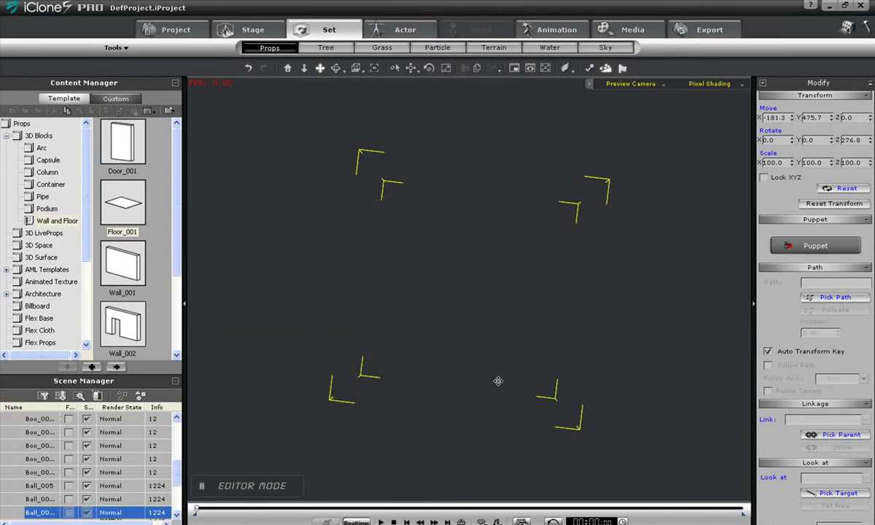
pyautogui.press('a')
pyautogui.press('s')
pyautogui.moveTo(590, 345); pyautogui.dragTo(465, 406, button='right')
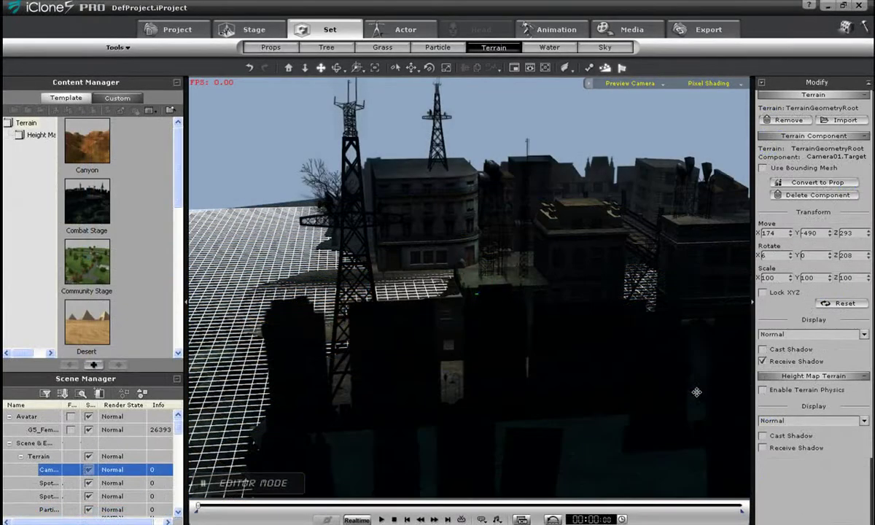
# Select the G5 female avatar in the combat scene and frame it from the front
pyautogui.moveTo(622, 328); pyautogui.dragTo(627, 356, button='right')
pyautogui.click(44, 430)
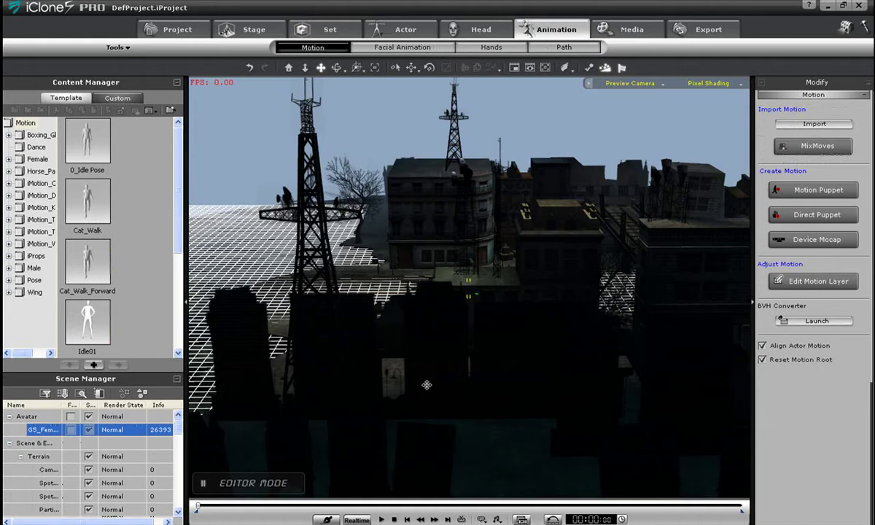
pyautogui.press('f')
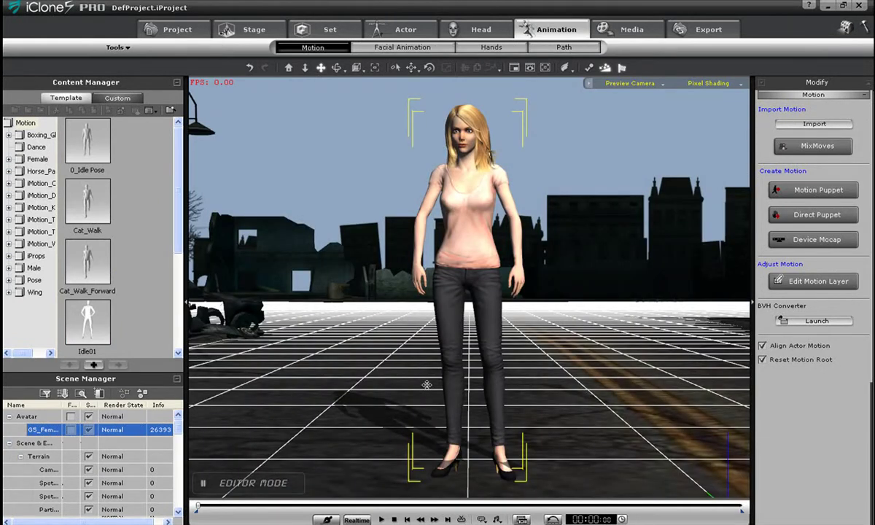
# Examine the selected avatar from an angled view, from farther away and from another side
pyautogui.press('Home')
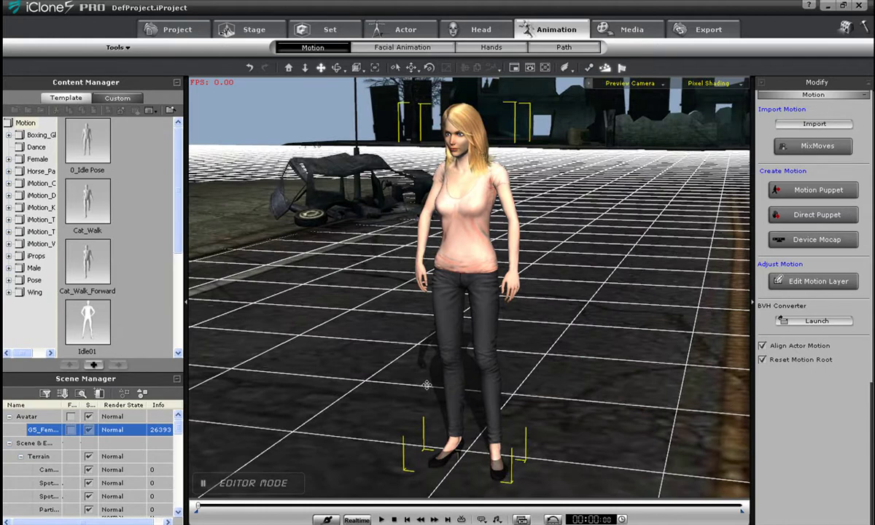
pyautogui.moveTo(592, 251); pyautogui.dragTo(618, 459)
pyautogui.moveTo(634, 416); pyautogui.dragTo(422, 400, button='right')
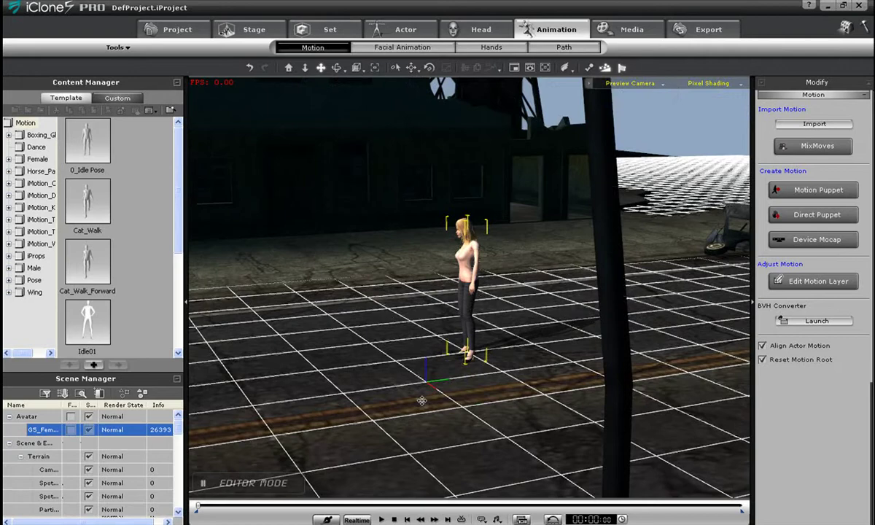
pyautogui.press('j')
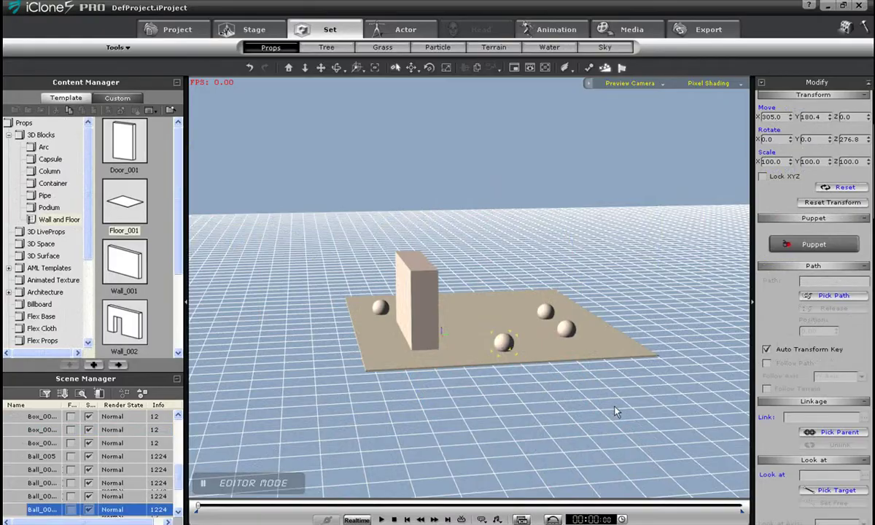
# Clear the selection, select every ball prop by searching all scene categories for "ball", and close the search
pyautogui.moveTo(615, 412); pyautogui.dragTo(571, 401, button='right')
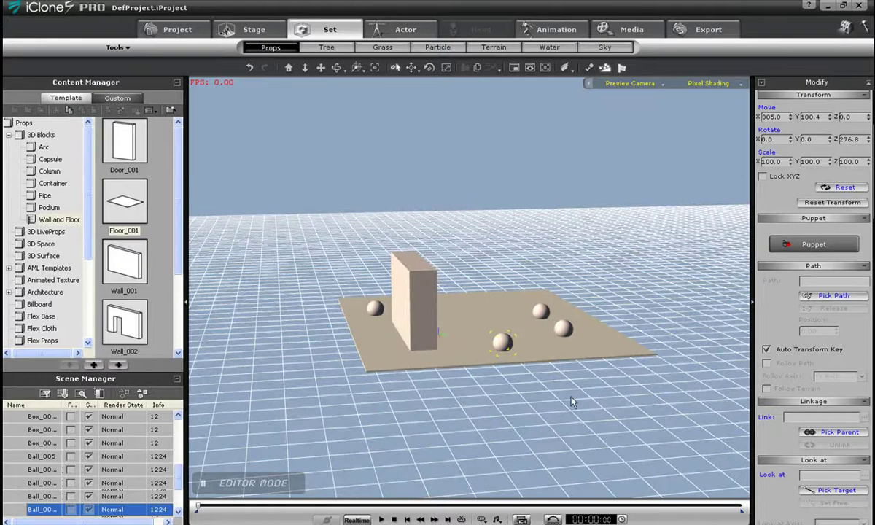
pyautogui.click(528, 402)
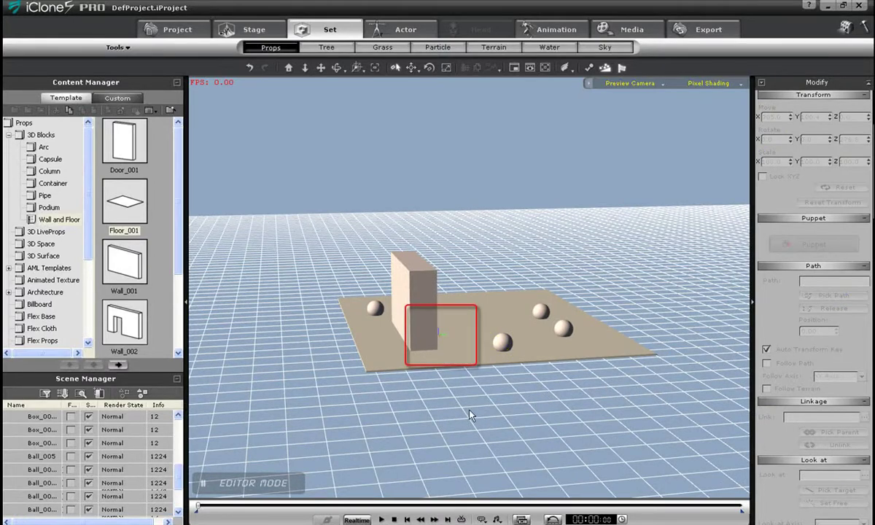
pyautogui.moveTo(551, 390); pyautogui.dragTo(266, 402, button='right')
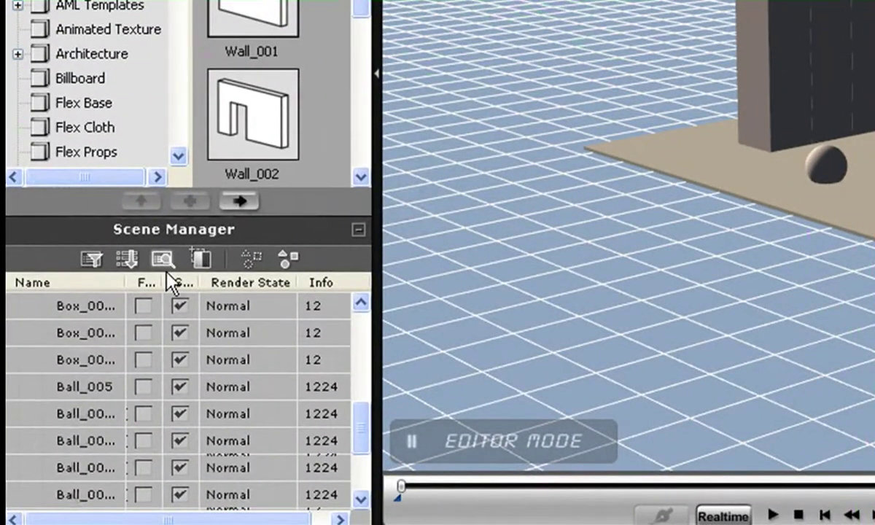
pyautogui.click(167, 261)
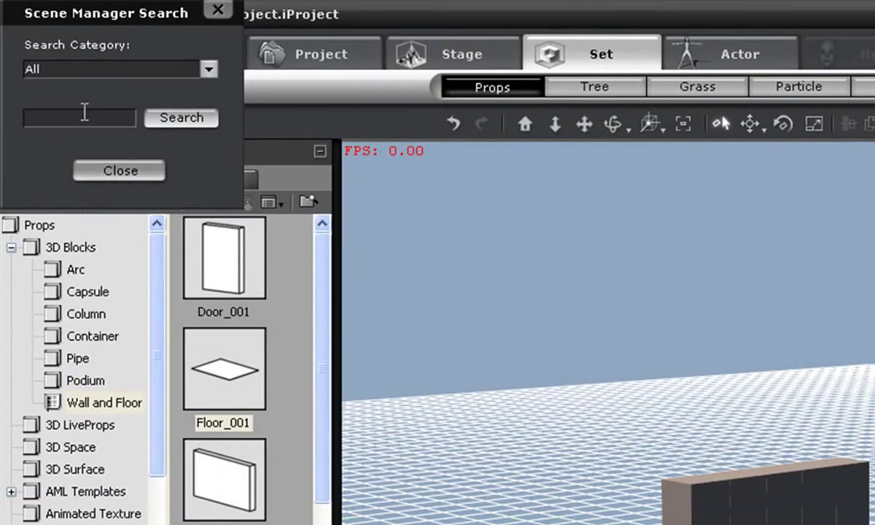
pyautogui.write('ball')
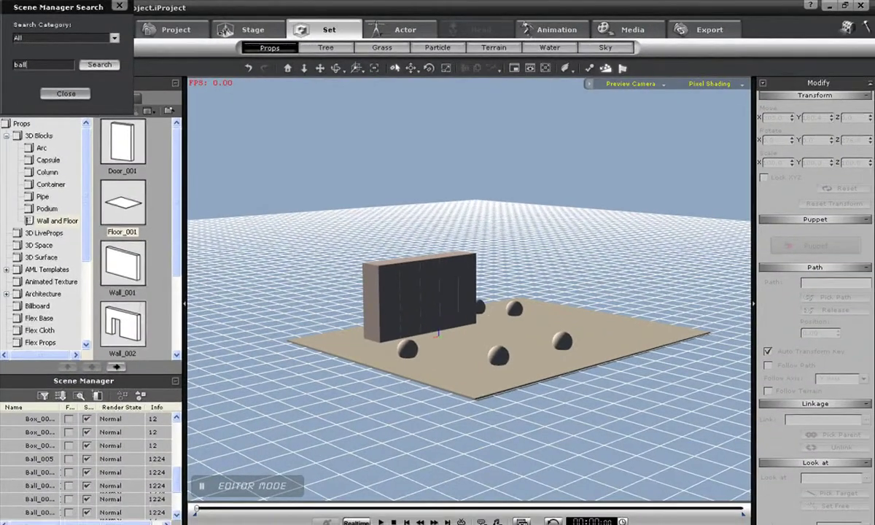
pyautogui.press('Return')
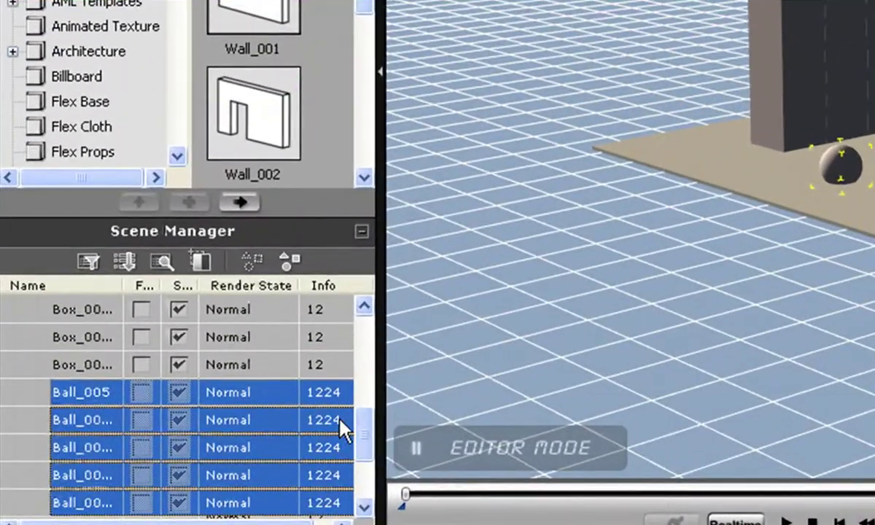
pyautogui.moveTo(357, 422)
pyautogui.mouseDown()
pyautogui.moveTo(359, 455)
pyautogui.moveTo(358, 430)
pyautogui.mouseUp()
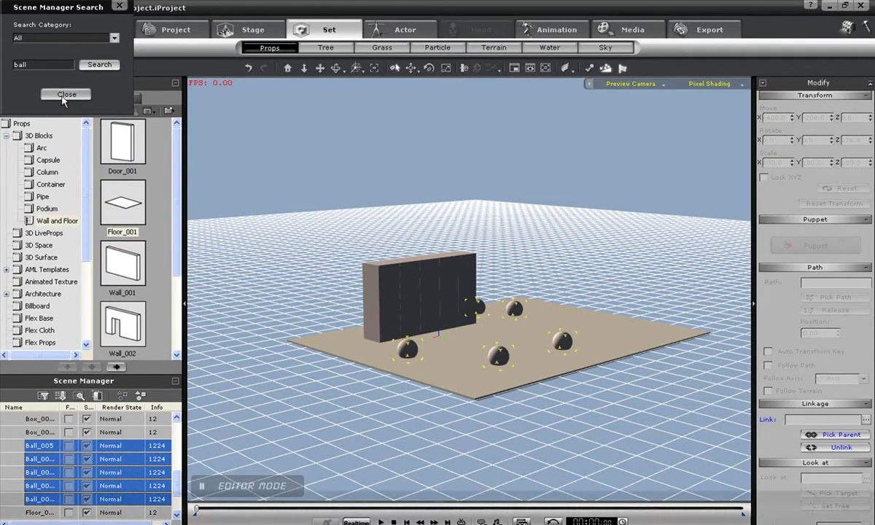
pyautogui.click(65, 93)
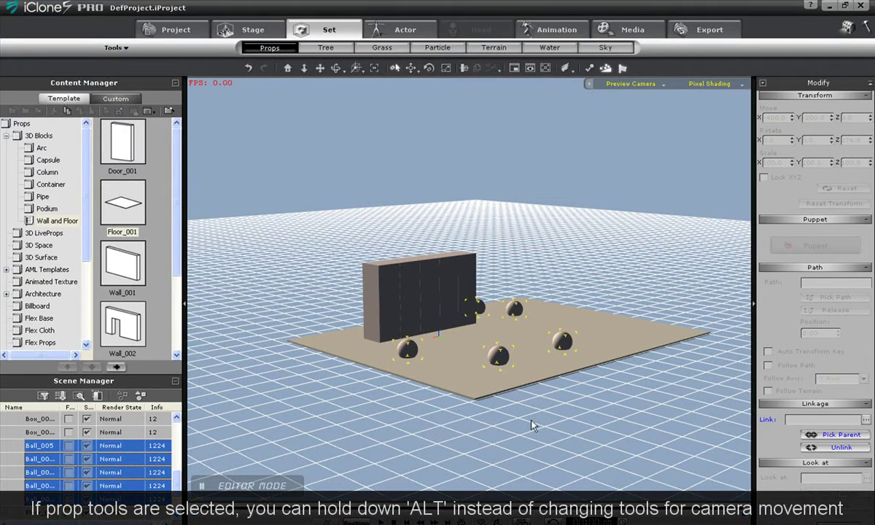
# Raise all the selected balls together along the Z axis so they sit higher relative to the floor
pyautogui.keyDown('alt'); pyautogui.moveTo(527, 439); pyautogui.dragTo(523, 499); pyautogui.keyUp('alt')
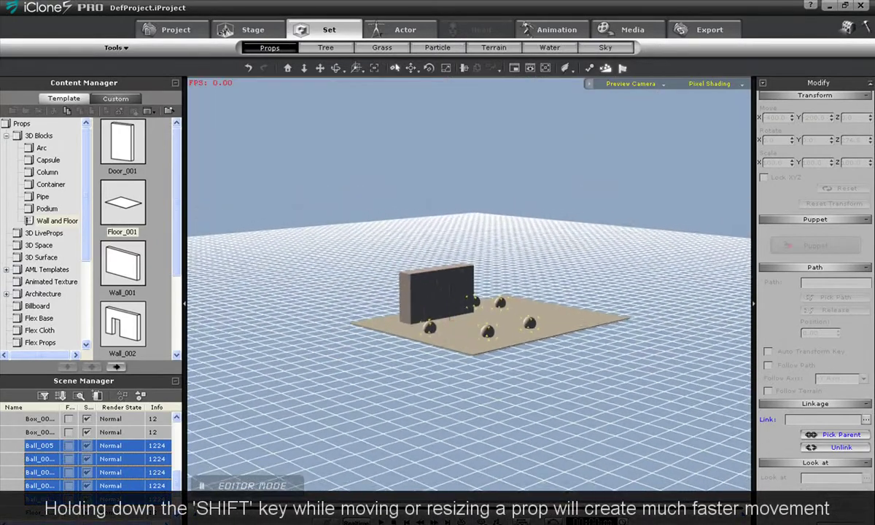
pyautogui.scroll(5, 503, 427)
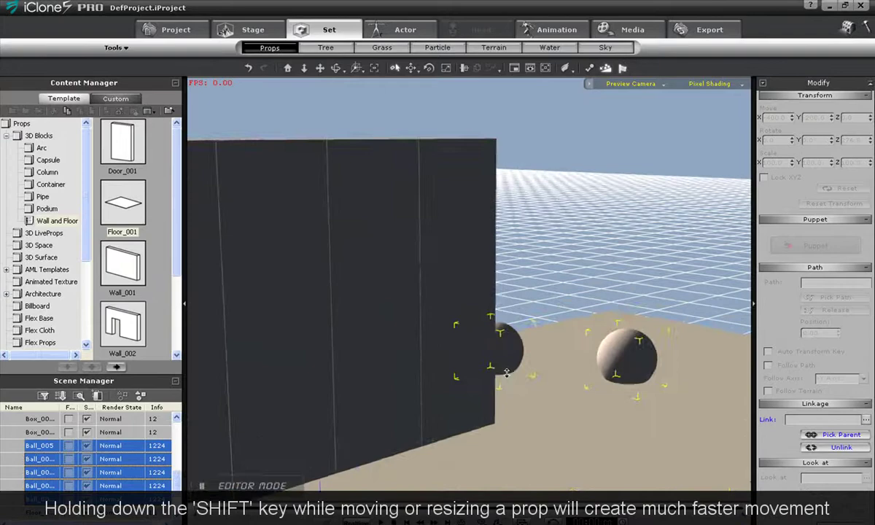
pyautogui.scroll(-5, 503, 427)
pyautogui.scroll(4, 504, 427)
pyautogui.scroll(-5, 508, 426)
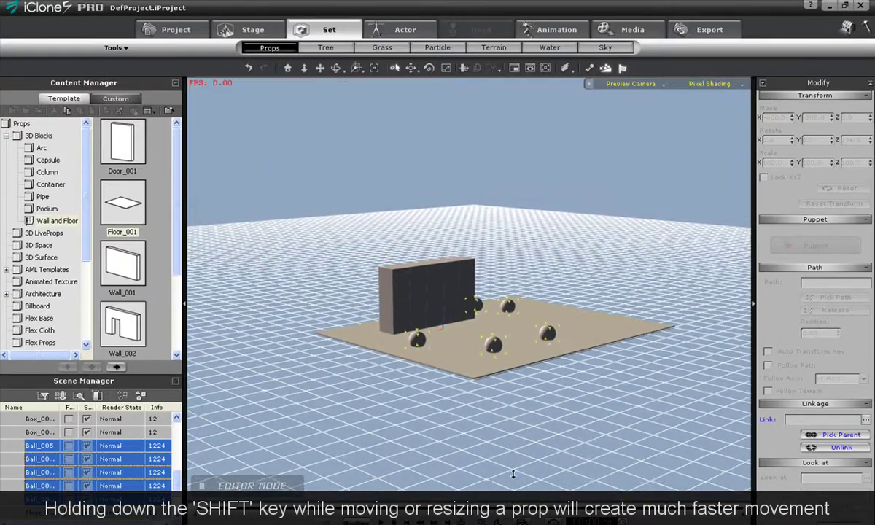
pyautogui.scroll(2, 514, 475)
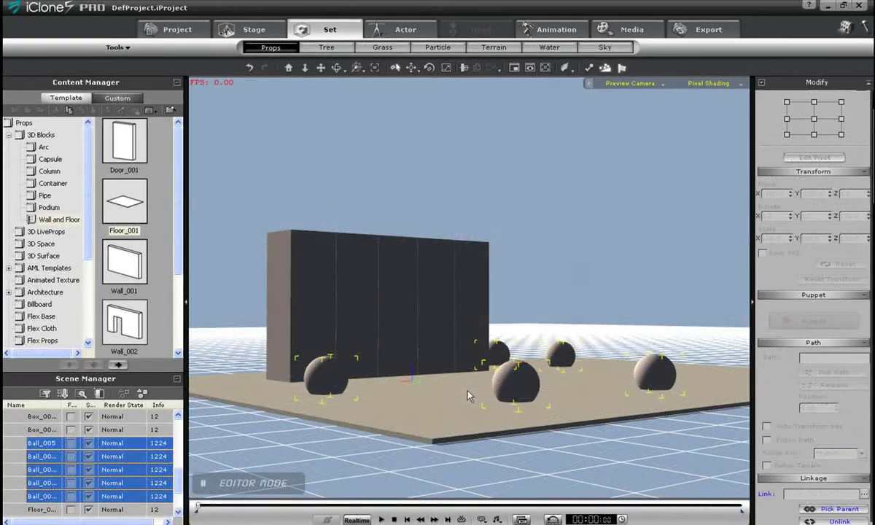
pyautogui.moveTo(503, 384)
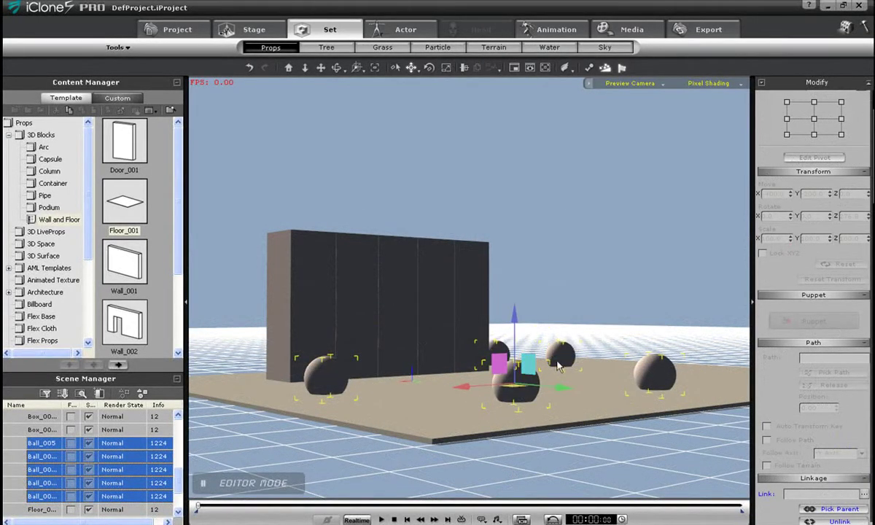
pyautogui.moveTo(513, 337)
pyautogui.mouseDown()
pyautogui.moveTo(513, 310)
pyautogui.moveTo(514, 339)
pyautogui.moveTo(514, 332)
pyautogui.mouseUp()
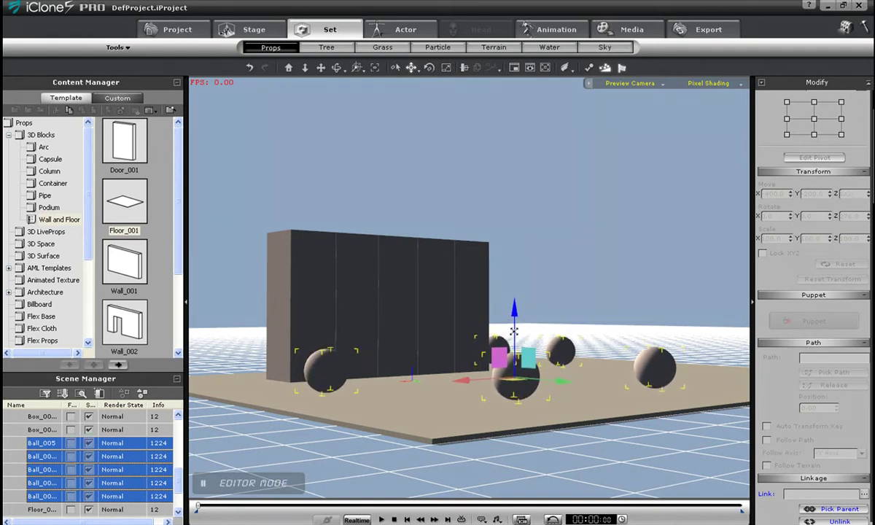
# Select only the front ball, raise it to a Z position of 19.2, and fine-tune its height above the floor
pyautogui.click(496, 374)
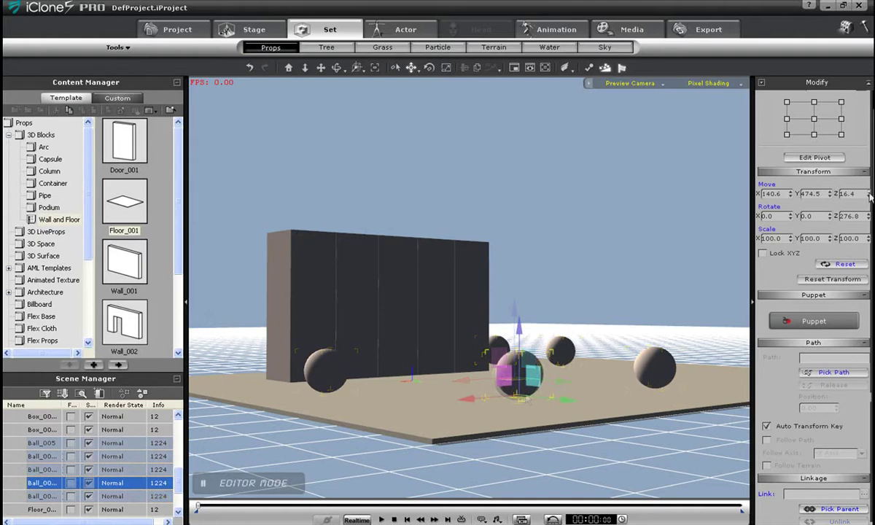
pyautogui.click(868, 192)
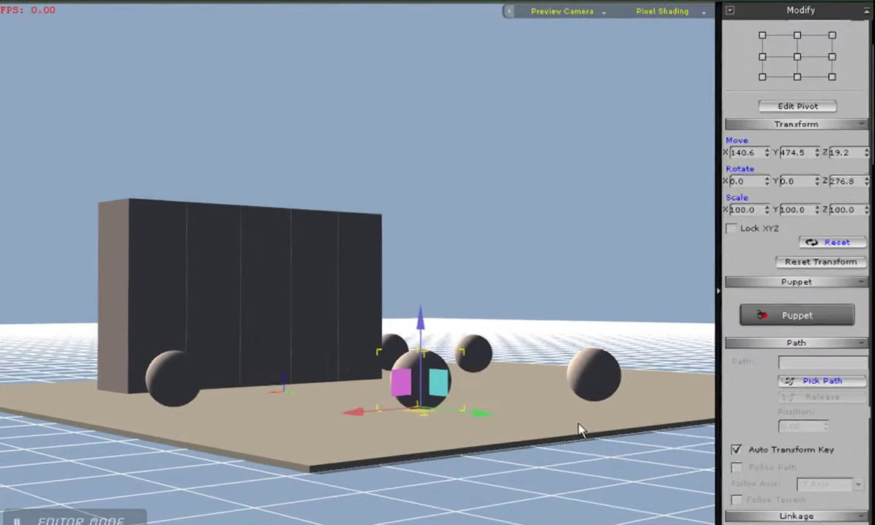
pyautogui.moveTo(543, 473); pyautogui.dragTo(531, 437, button='middle')
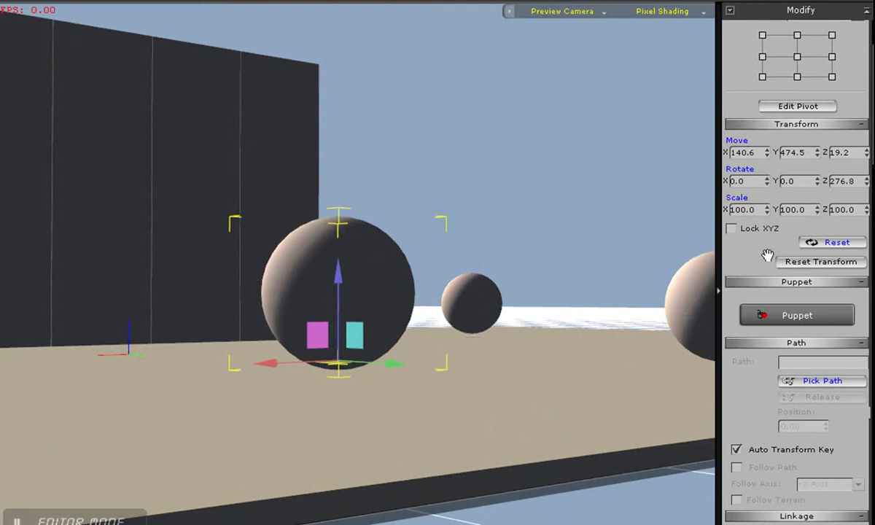
pyautogui.moveTo(868, 153); pyautogui.dragTo(869, 161)
pyautogui.click(868, 151)
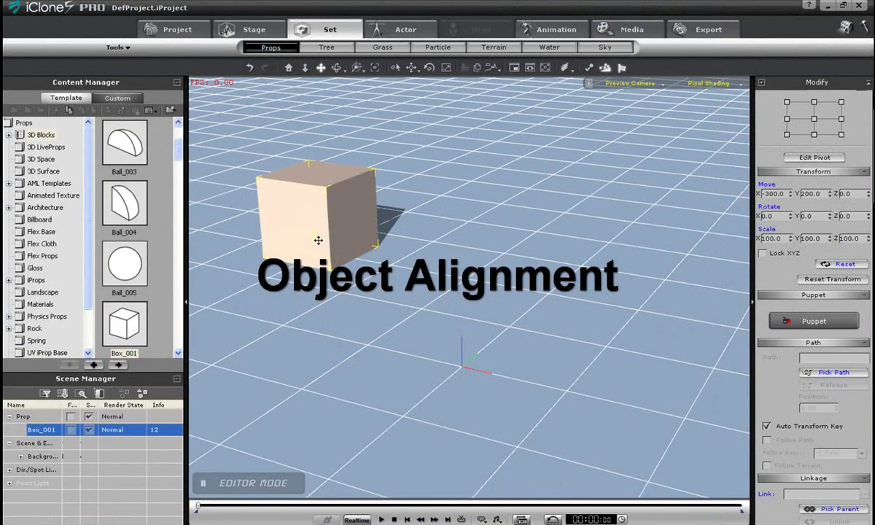
# Duplicate the box prop by dragging out copies until seven boxes are scattered irregularly over the grid
pyautogui.press('w')
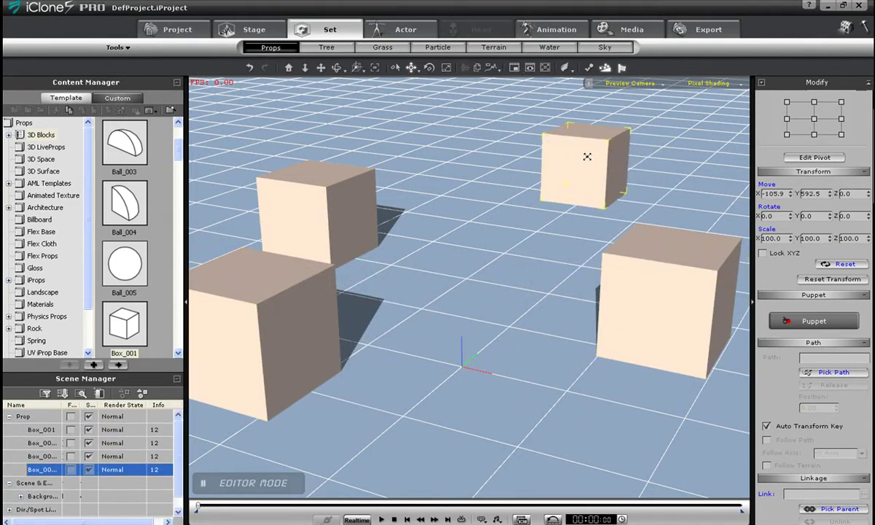
pyautogui.keyDown('ctrl'); pyautogui.moveTo(587, 157); pyautogui.dragTo(415, 367); pyautogui.keyUp('ctrl')
pyautogui.keyDown('ctrl'); pyautogui.moveTo(511, 267); pyautogui.dragTo(281, 137); pyautogui.keyUp('ctrl')
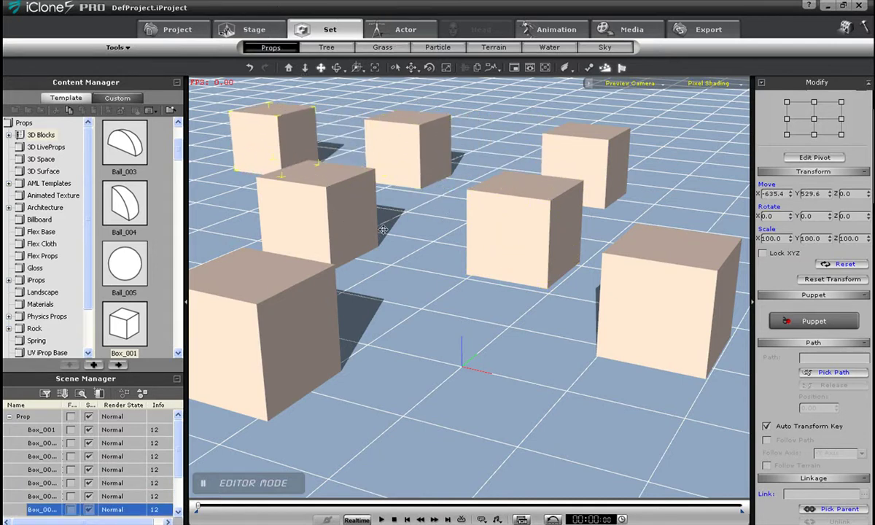
# Add the six other boxes to the selection one by one so that all seven are selected
pyautogui.moveTo(383, 229); pyautogui.dragTo(415, 409, button='right')
pyautogui.moveTo(412, 254); pyautogui.dragTo(415, 437, button='right')
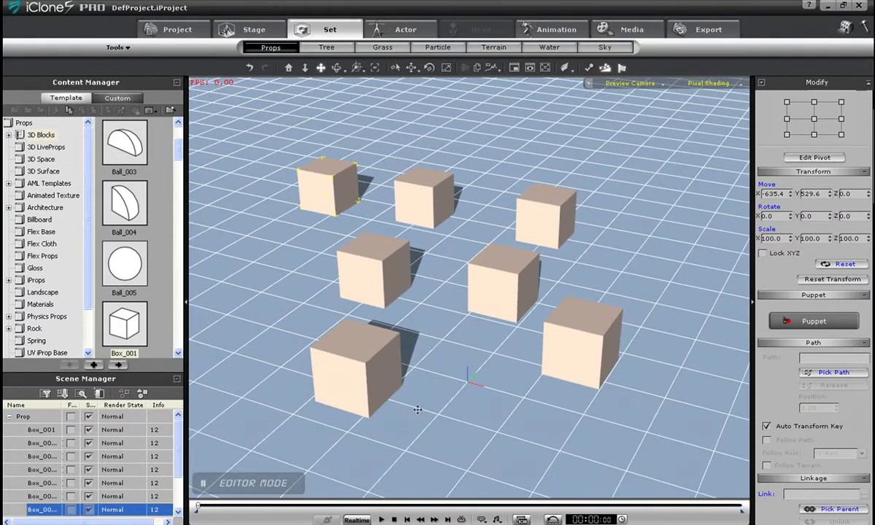
pyautogui.keyDown('ctrl'); pyautogui.click(419, 197); pyautogui.keyUp('ctrl')
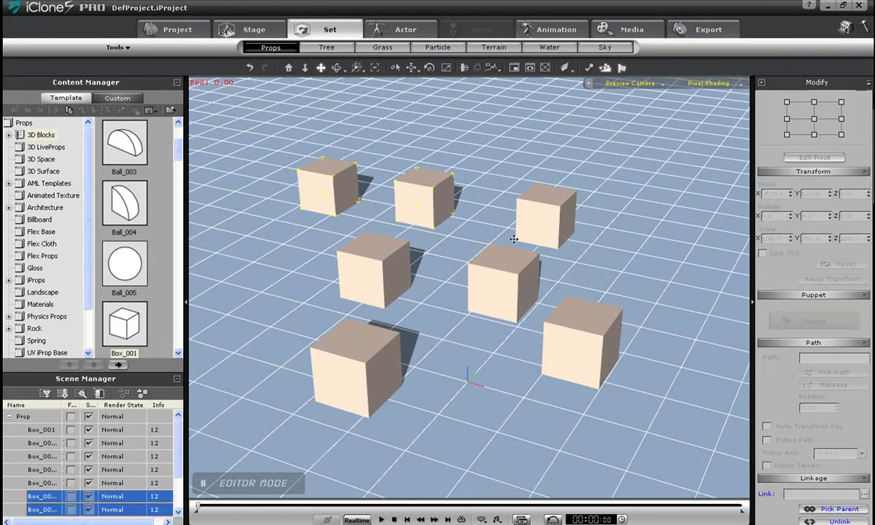
pyautogui.keyDown('ctrl'); pyautogui.click(554, 227); pyautogui.keyUp('ctrl')
pyautogui.keyDown('ctrl'); pyautogui.click(486, 259); pyautogui.keyUp('ctrl')
pyautogui.keyDown('ctrl'); pyautogui.click(362, 251); pyautogui.keyUp('ctrl')
pyautogui.keyDown('ctrl'); pyautogui.click(346, 359); pyautogui.keyUp('ctrl')
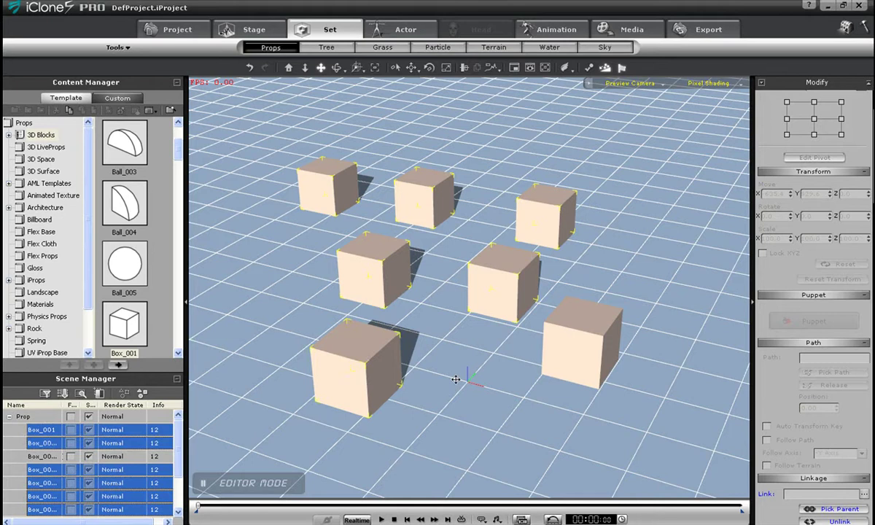
pyautogui.keyDown('ctrl'); pyautogui.click(581, 365); pyautogui.keyUp('ctrl')
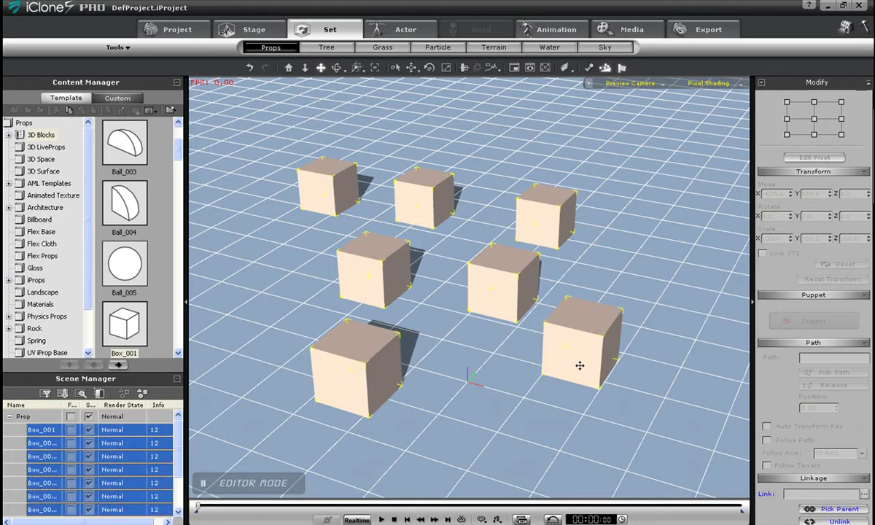
# Align the seven selected boxes on X and space them uniformly along Y, after trying alignment on Y as well
pyautogui.click(464, 69)
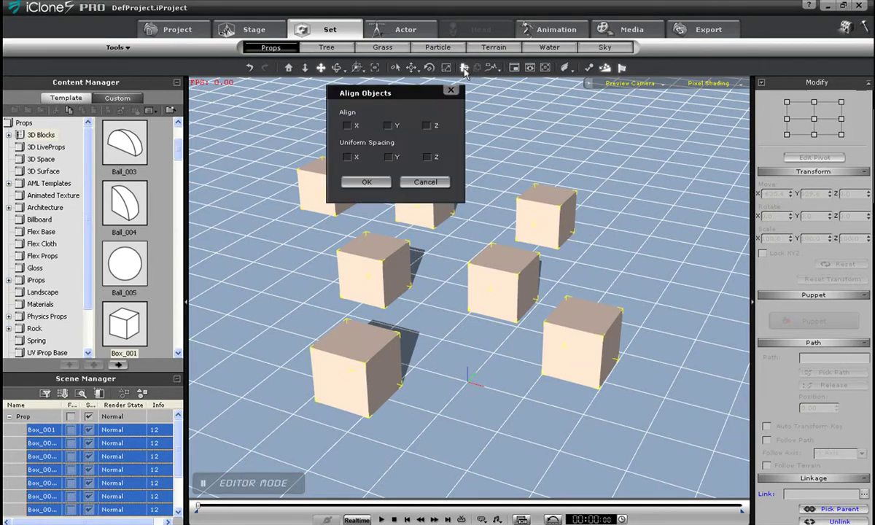
pyautogui.click(348, 126)
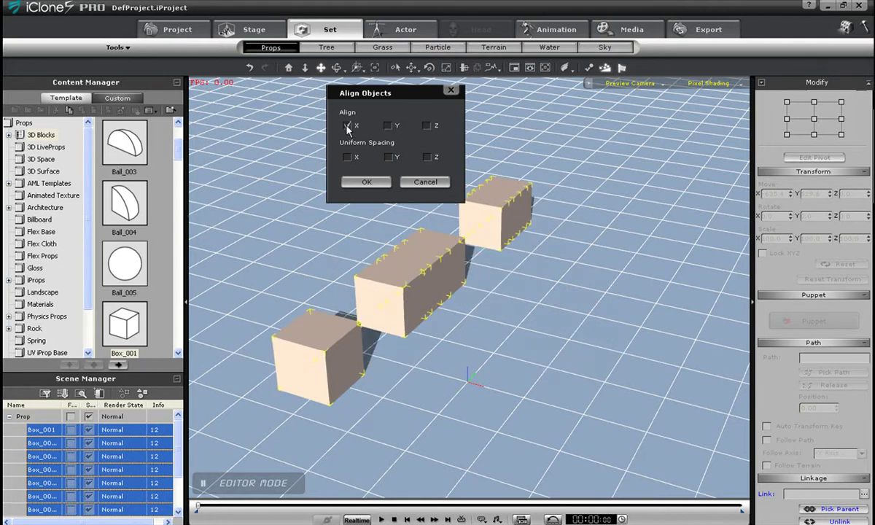
pyautogui.click(389, 126)
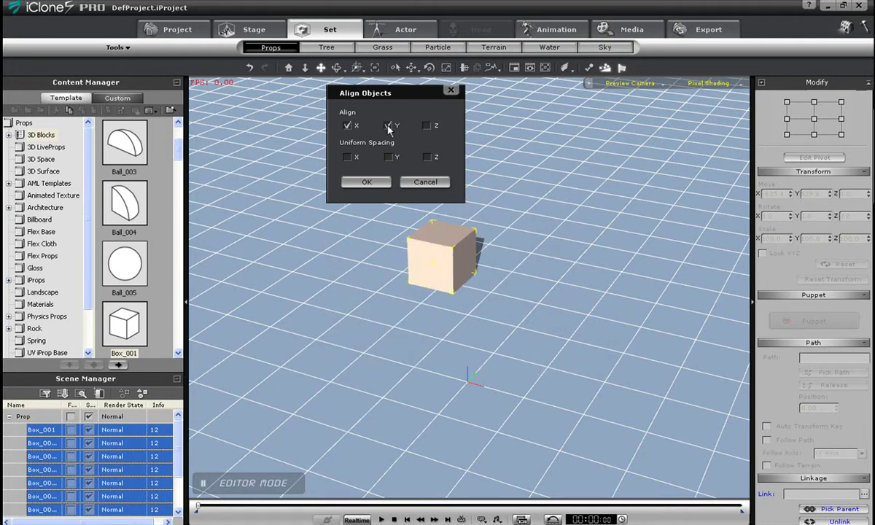
pyautogui.click(389, 126)
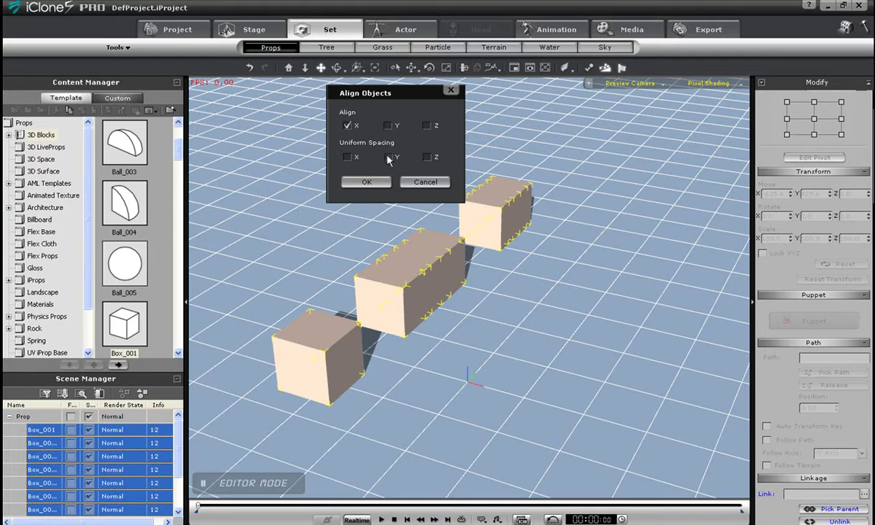
pyautogui.click(389, 158)
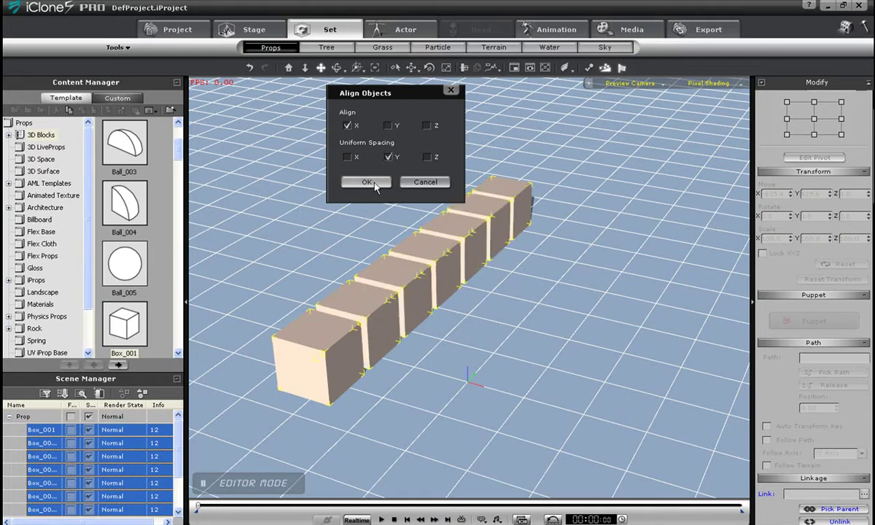
pyautogui.click(366, 183)
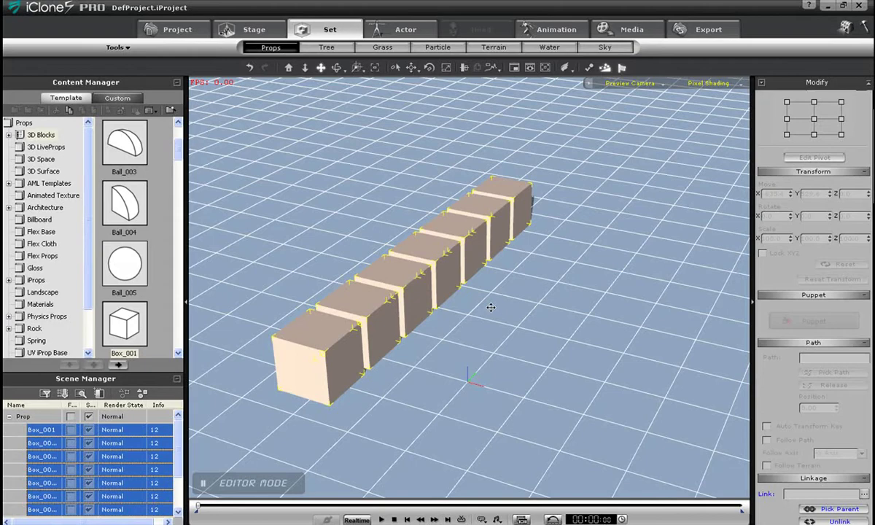
pyautogui.moveTo(491, 307); pyautogui.dragTo(404, 292, button='right')
pyautogui.moveTo(455, 304); pyautogui.dragTo(479, 209, button='right')
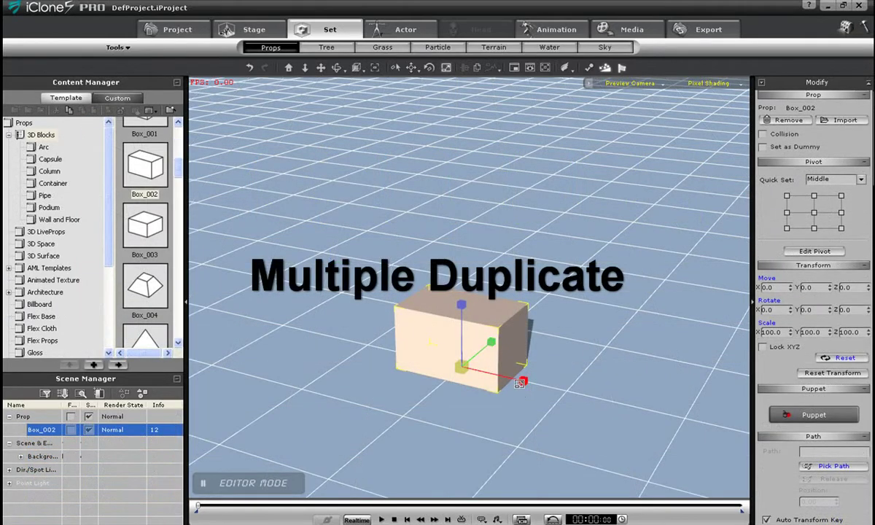
# Scale the box into a long flat plank of about 343.4 in X, 128.3 in Y and 35.8 in Z
pyautogui.moveTo(519, 382); pyautogui.dragTo(686, 420)
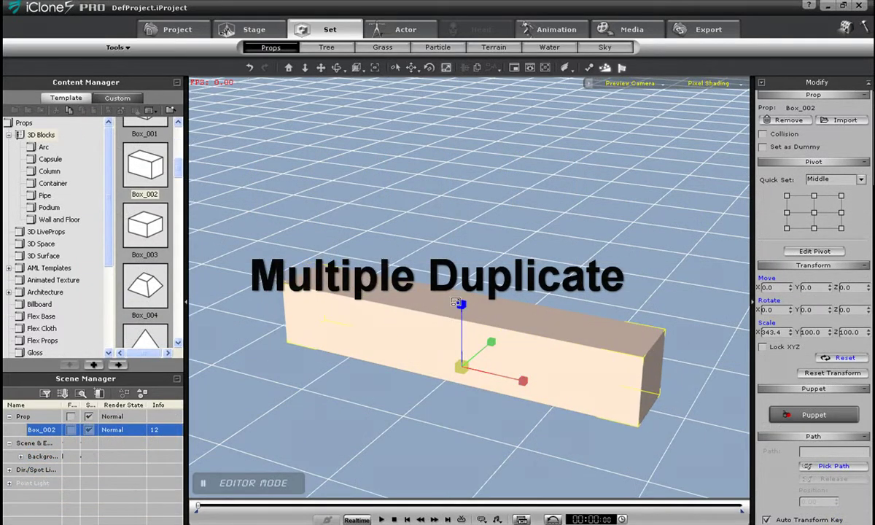
pyautogui.moveTo(462, 380); pyautogui.dragTo(461, 482)
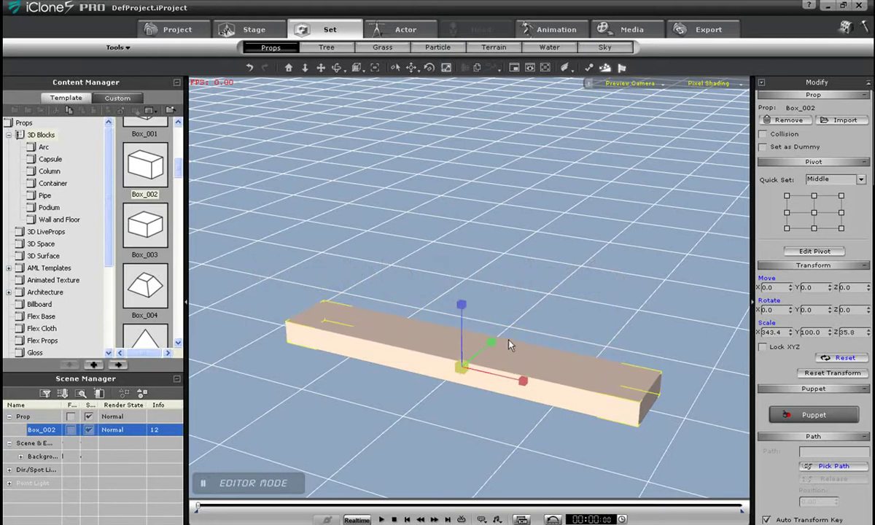
pyautogui.moveTo(492, 340); pyautogui.dragTo(517, 414)
pyautogui.press('x')
# Start Multi-Duplicate on the plank for two copies, with a move offset of 0 in X and 100 in Y
pyautogui.press('w')
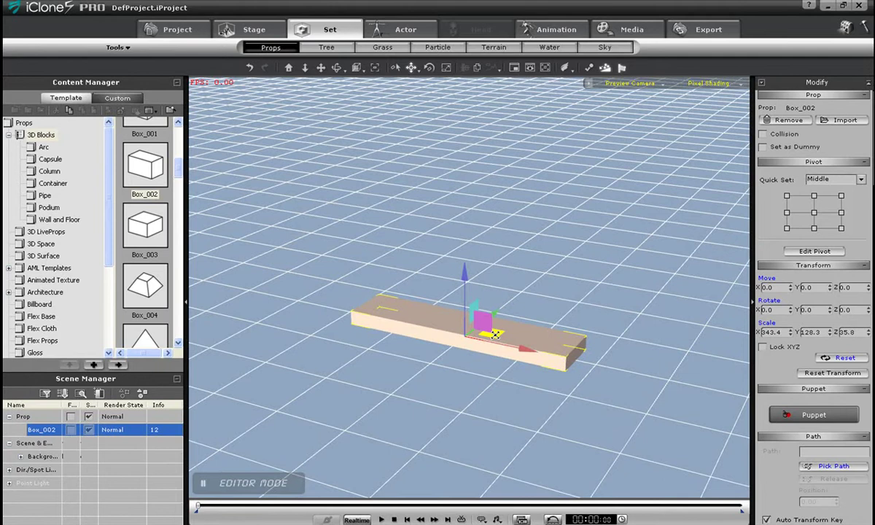
pyautogui.click(479, 68)
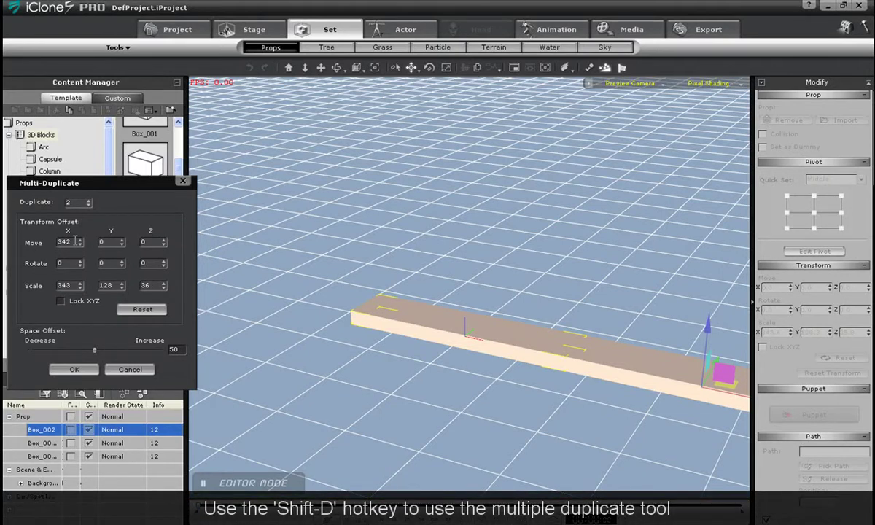
pyautogui.moveTo(75, 240); pyautogui.dragTo(14, 242)
pyautogui.write('0')
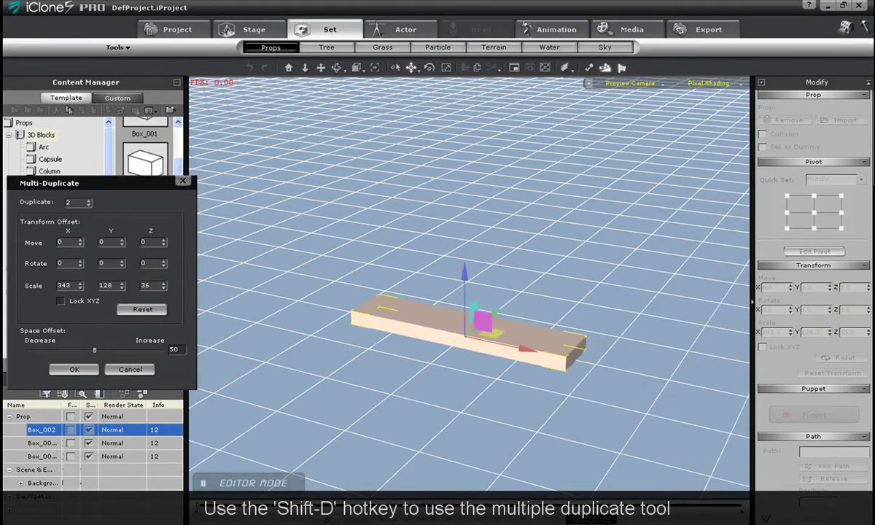
pyautogui.moveTo(113, 240); pyautogui.dragTo(71, 241)
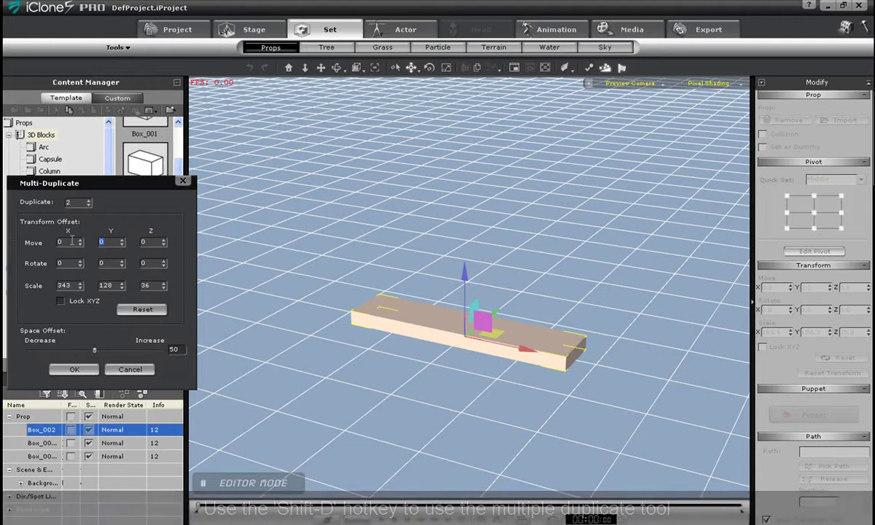
pyautogui.write('100')
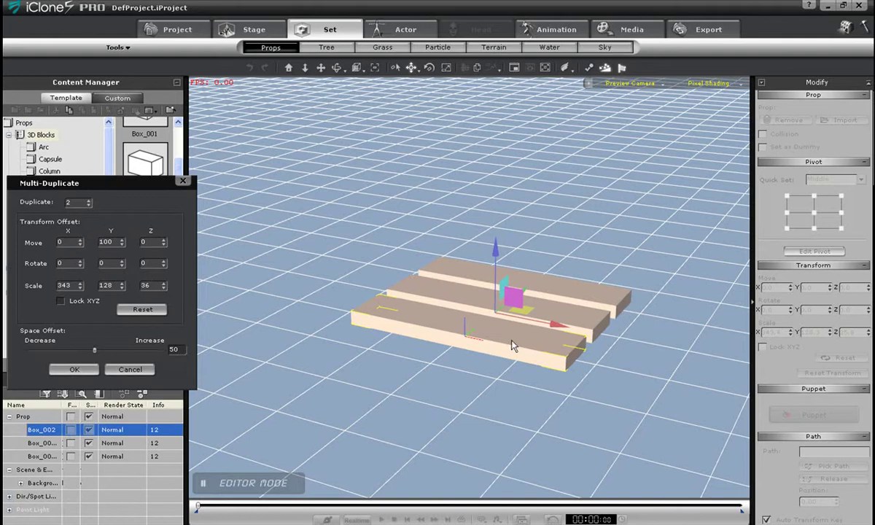
# Reduce the Y move offset to 76 so the planks abut, and set the number of duplicates to 15
pyautogui.keyDown('alt'); pyautogui.moveTo(603, 371); pyautogui.dragTo(474, 387, button='right'); pyautogui.keyUp('alt')
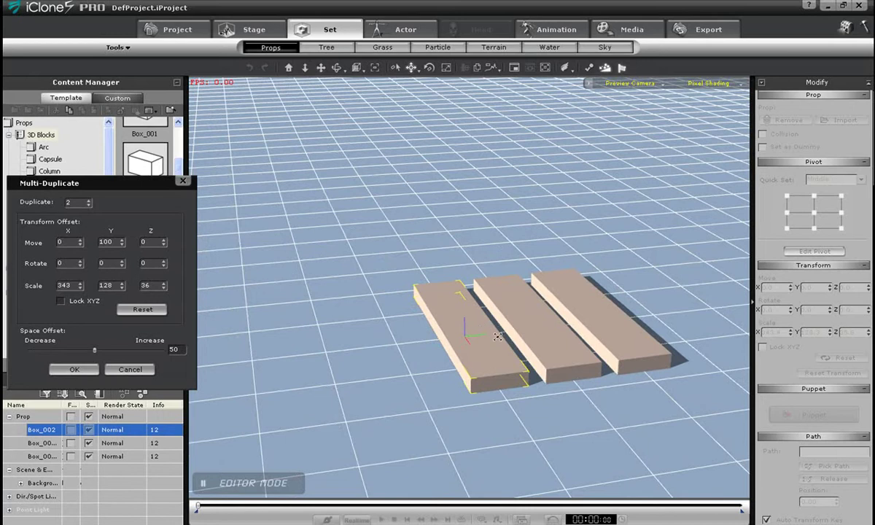
pyautogui.moveTo(502, 337)
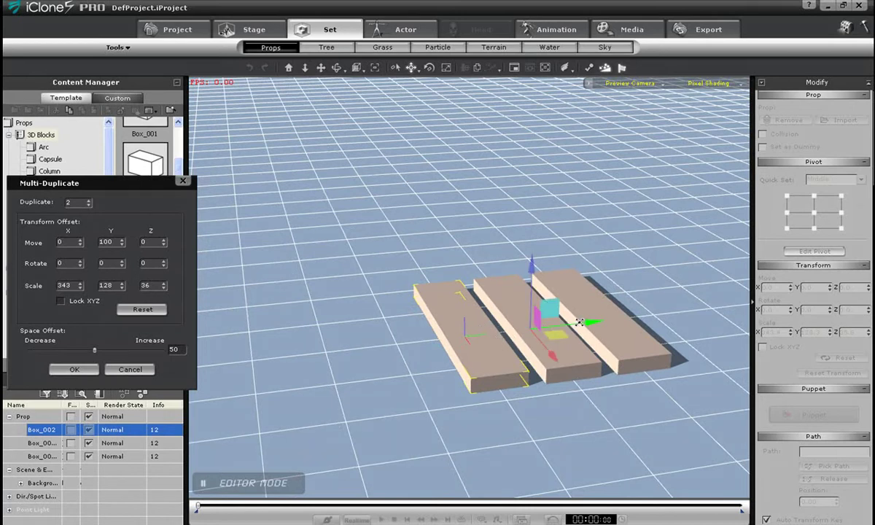
pyautogui.moveTo(580, 322); pyautogui.dragTo(564, 323)
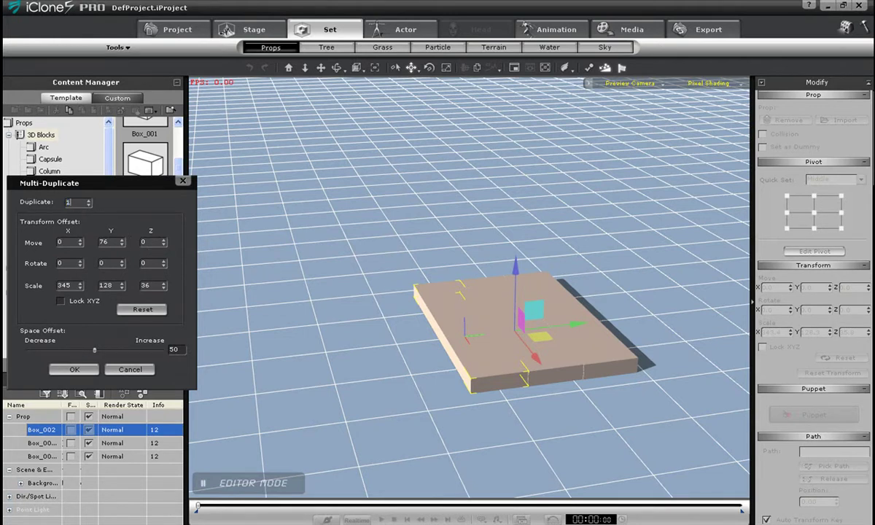
pyautogui.write('5')
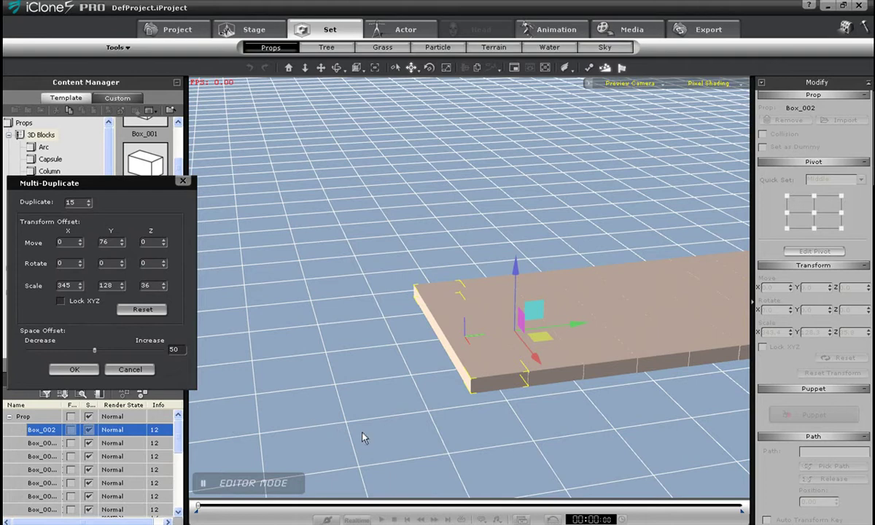
pyautogui.keyDown('alt'); pyautogui.moveTo(362, 438); pyautogui.dragTo(657, 305, button='right'); pyautogui.keyUp('alt')
pyautogui.keyDown('alt'); pyautogui.moveTo(660, 303); pyautogui.dragTo(584, 356); pyautogui.keyUp('alt')
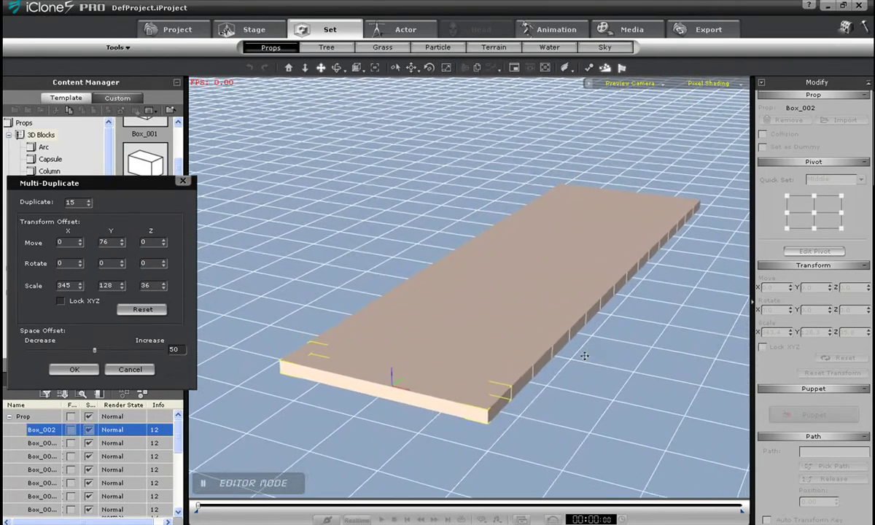
# Raise the duplicates to a Z move offset of 23 so the planks form a straight staircase
pyautogui.click(447, 363)
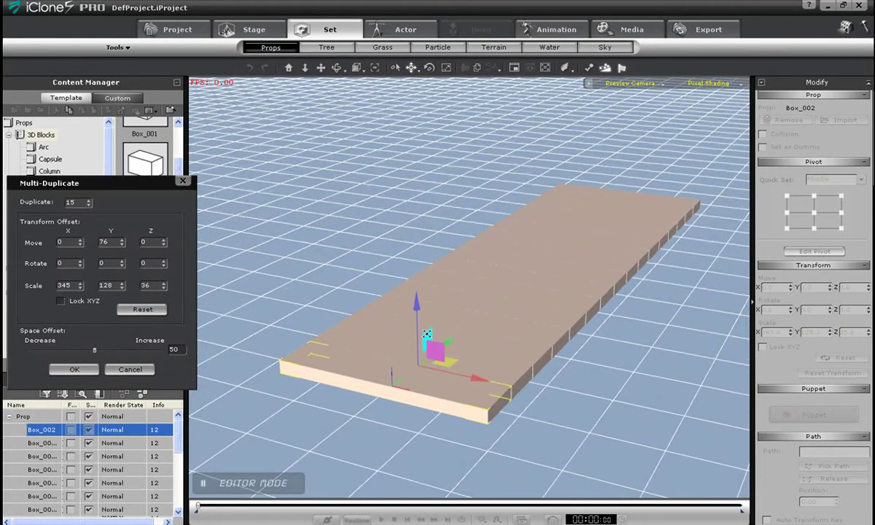
pyautogui.moveTo(417, 325); pyautogui.dragTo(416, 313)
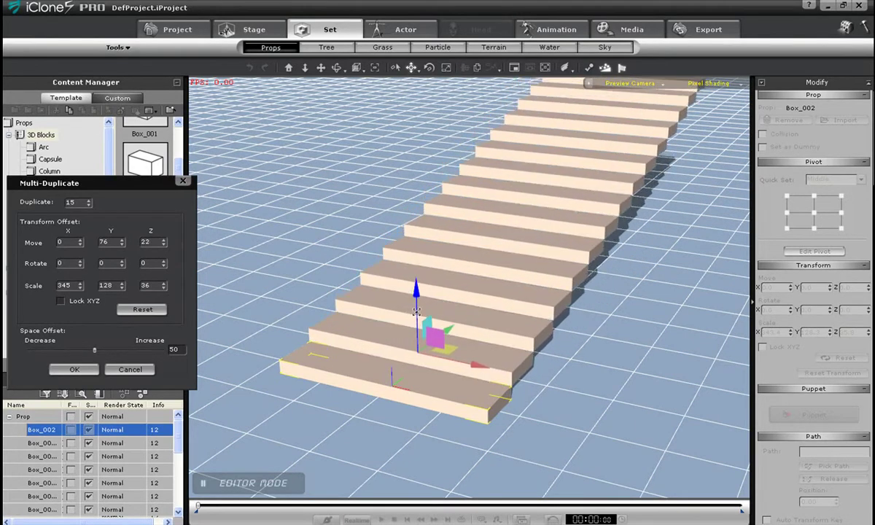
pyautogui.keyDown('alt'); pyautogui.moveTo(419, 313); pyautogui.dragTo(482, 330, button='right'); pyautogui.keyUp('alt')
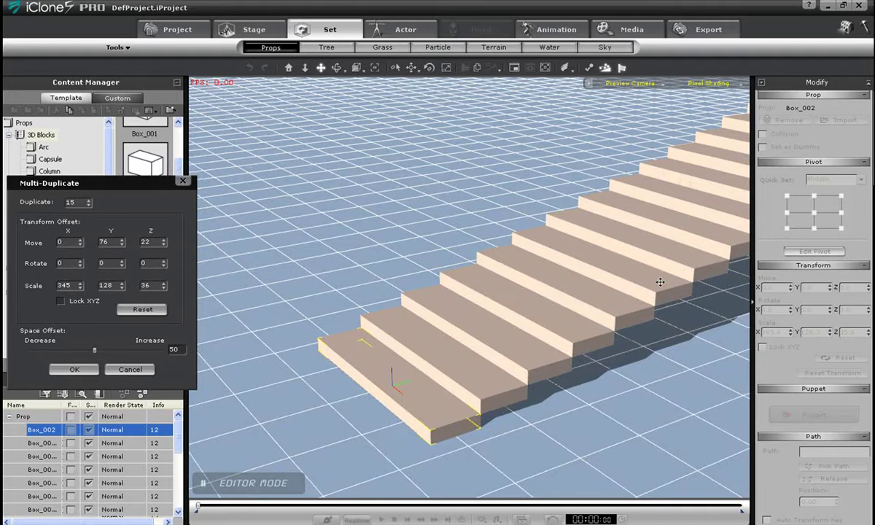
pyautogui.keyDown('alt'); pyautogui.moveTo(660, 282); pyautogui.dragTo(436, 350); pyautogui.keyUp('alt')
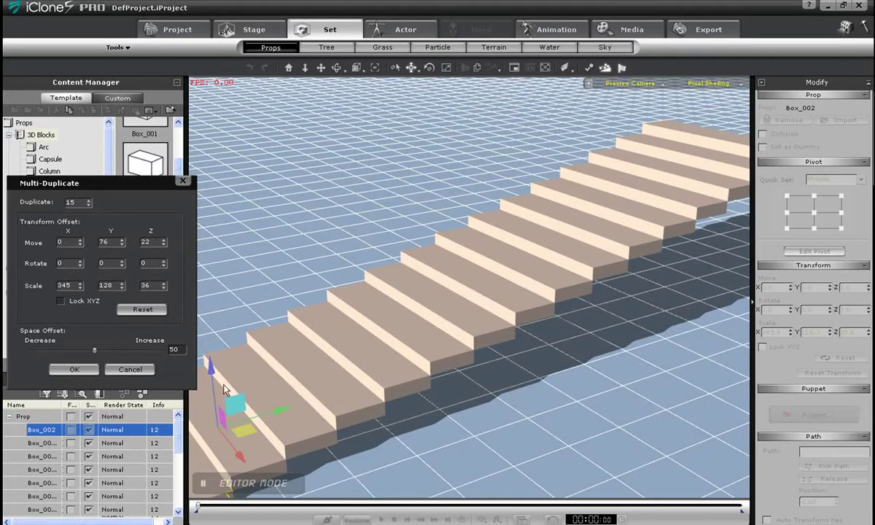
pyautogui.moveTo(212, 387); pyautogui.dragTo(212, 387)
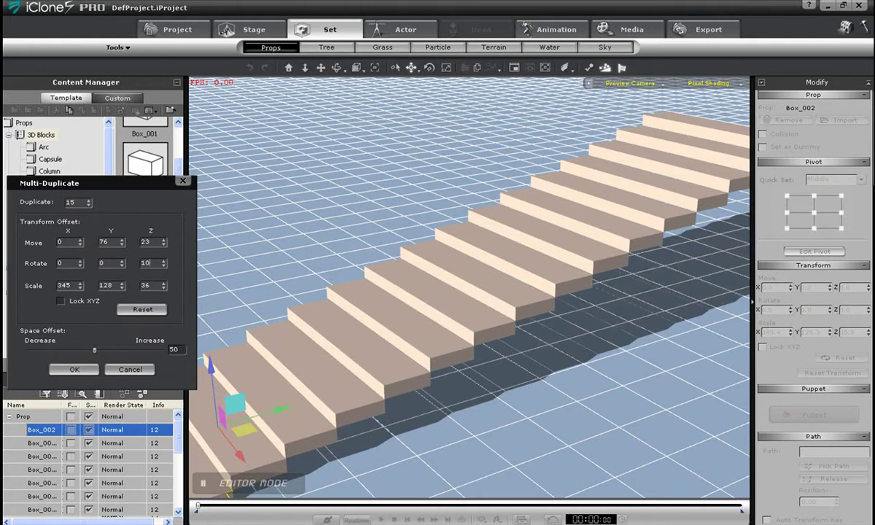
# Apply a Z rotation offset of 10 and increase the duplicates to 25 to build a spiral staircase
pyautogui.press('Return')
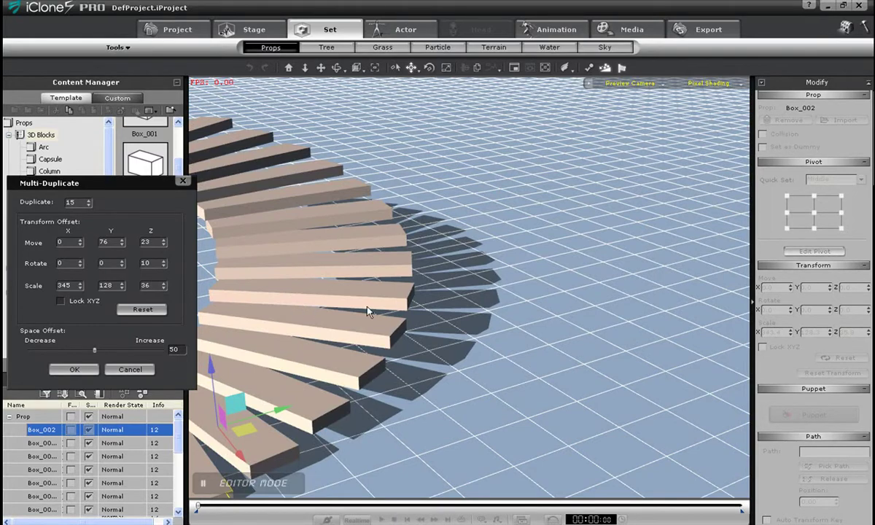
pyautogui.moveTo(402, 293); pyautogui.dragTo(400, 347, button='middle')
pyautogui.moveTo(399, 347); pyautogui.dragTo(552, 326, button='right')
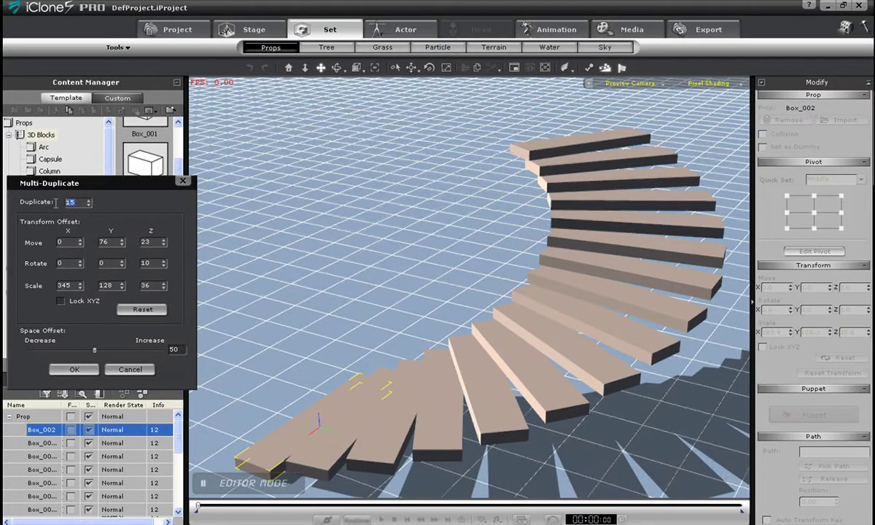
pyautogui.write('25')
pyautogui.moveTo(519, 269); pyautogui.dragTo(517, 427, button='right')
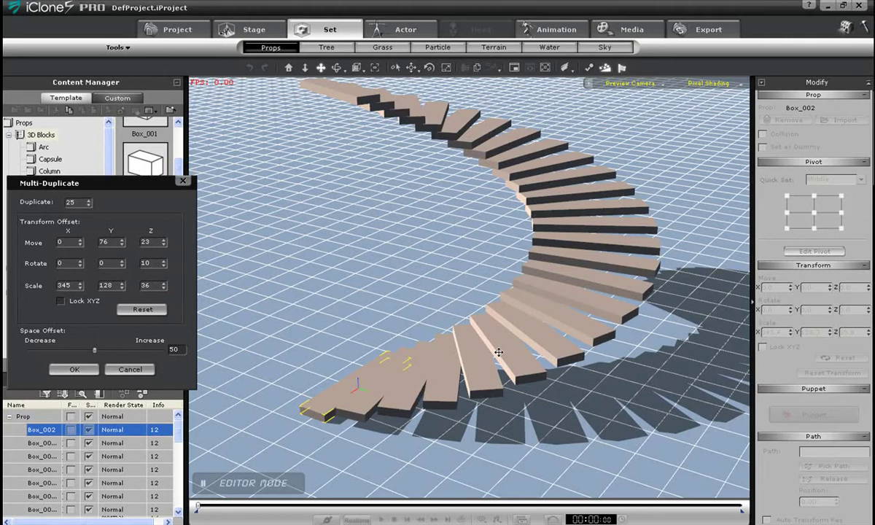
pyautogui.press('e')
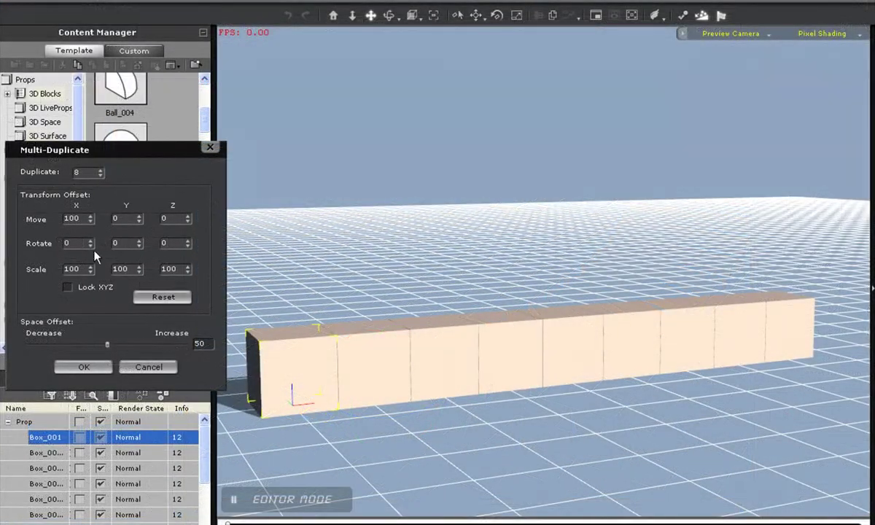
# Set the Y scale offset of the eight-copy row of boxes to 50 and inspect its taper
pyautogui.doubleClick(130, 269)
pyautogui.write('50')
pyautogui.moveTo(471, 315); pyautogui.dragTo(481, 509, button='right')
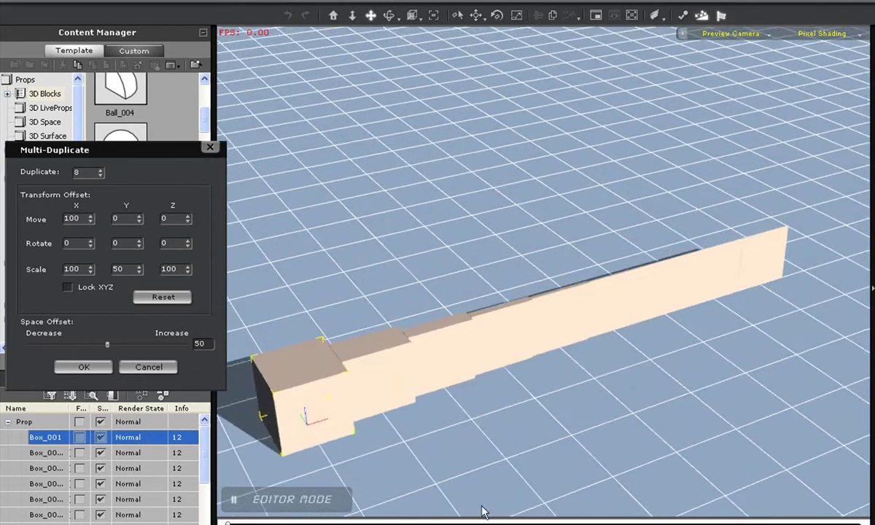
pyautogui.moveTo(419, 405); pyautogui.dragTo(473, 502, button='right')
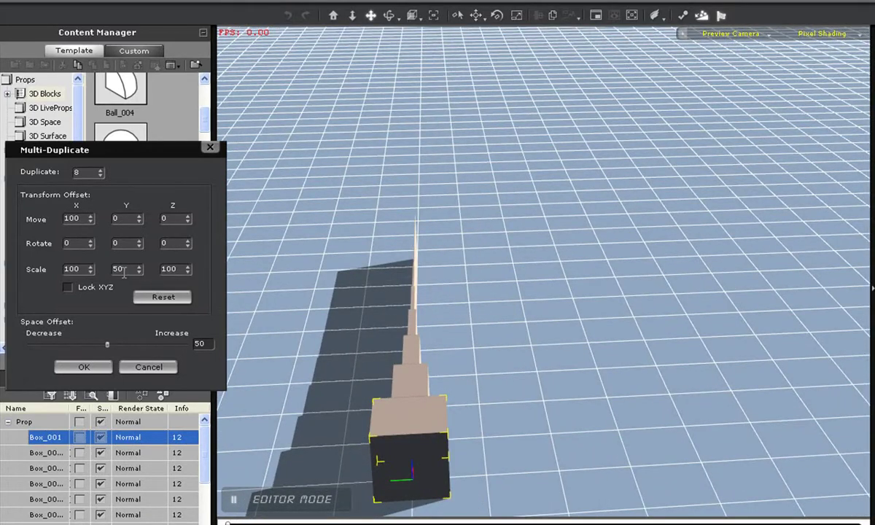
# Set the Y scale offset of the box row to 75, after trying 25 and resetting the offsets
pyautogui.write('25')
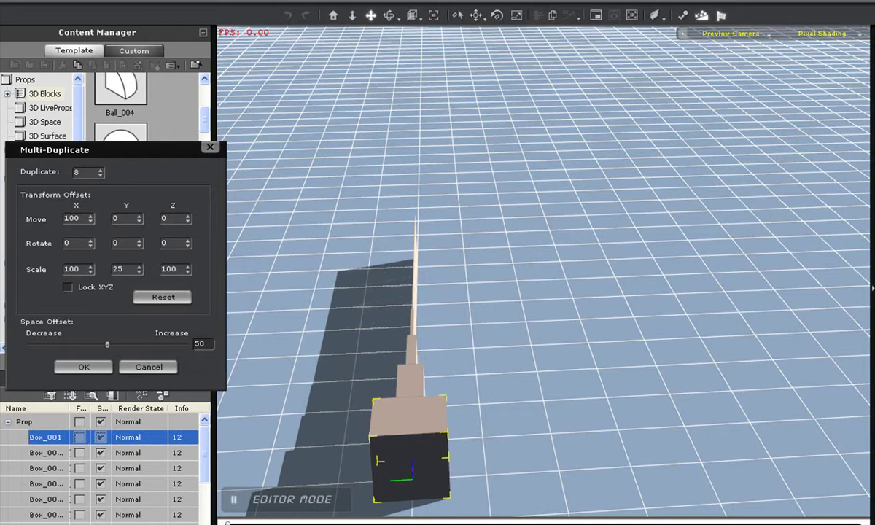
pyautogui.click(155, 299)
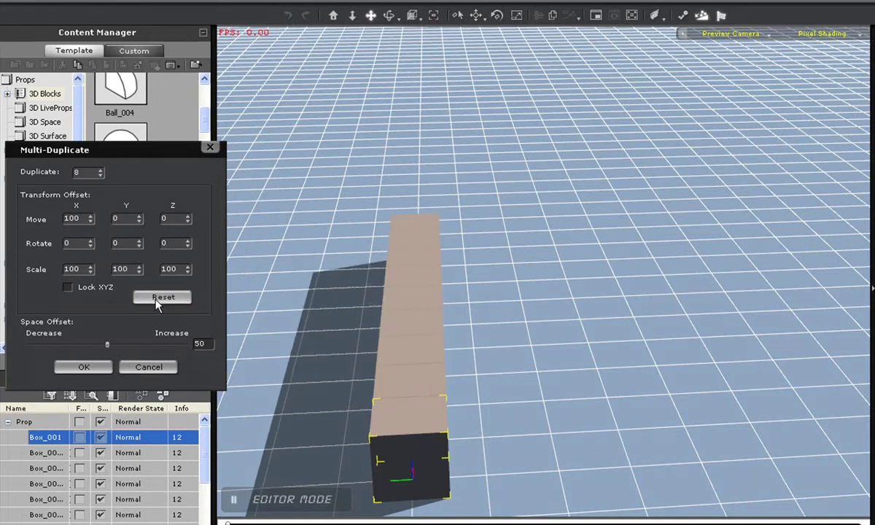
pyautogui.moveTo(127, 270); pyautogui.dragTo(44, 255)
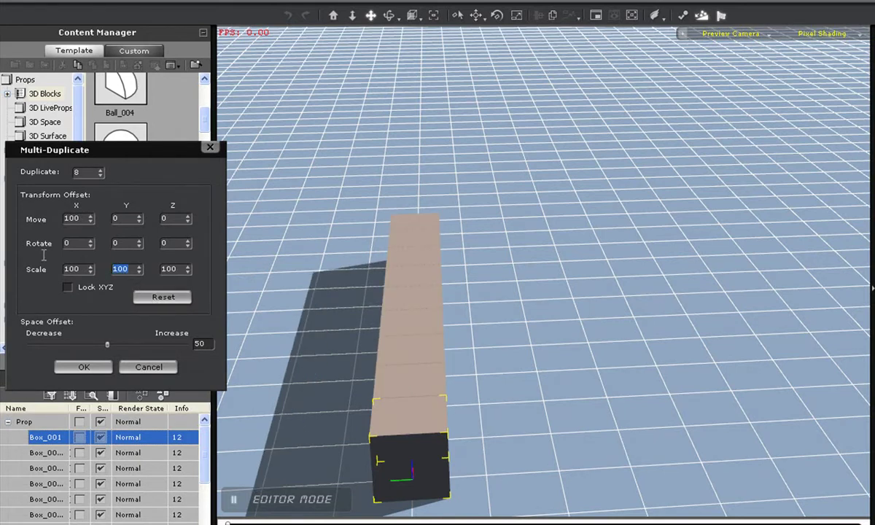
pyautogui.write('25')
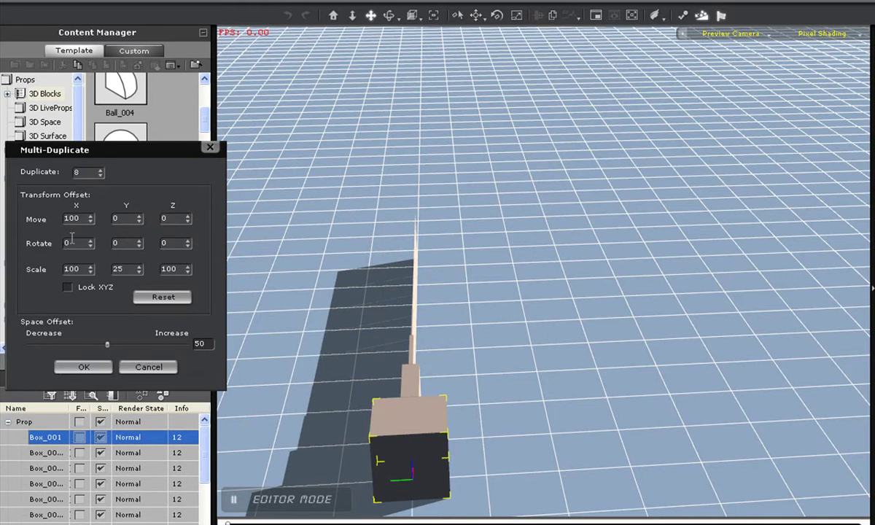
pyautogui.click(157, 295)
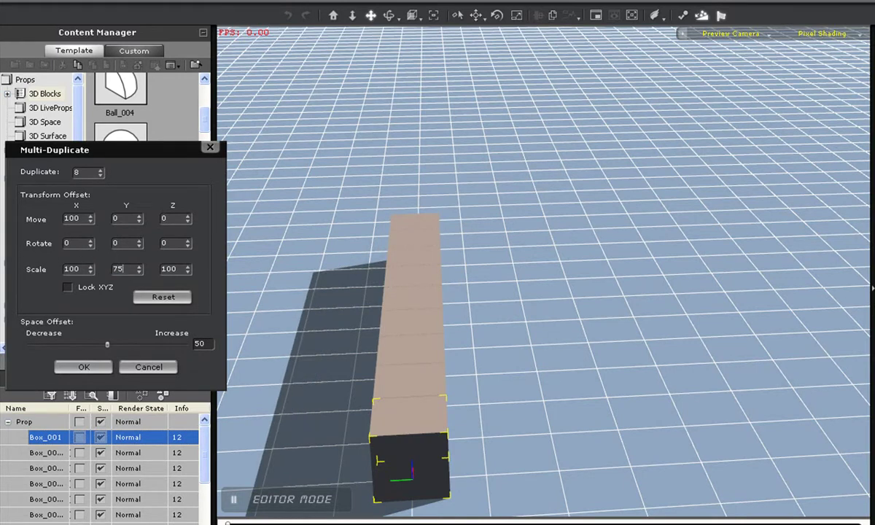
pyautogui.write('75')
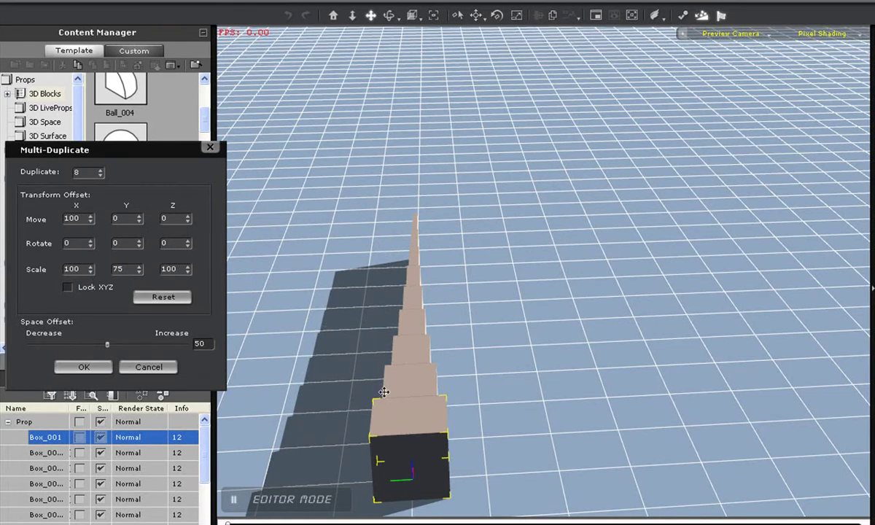
# Rotate the duplicates to a Y rotation offset of 333 so the row curls upward, and decrease the space offset
pyautogui.press('e')
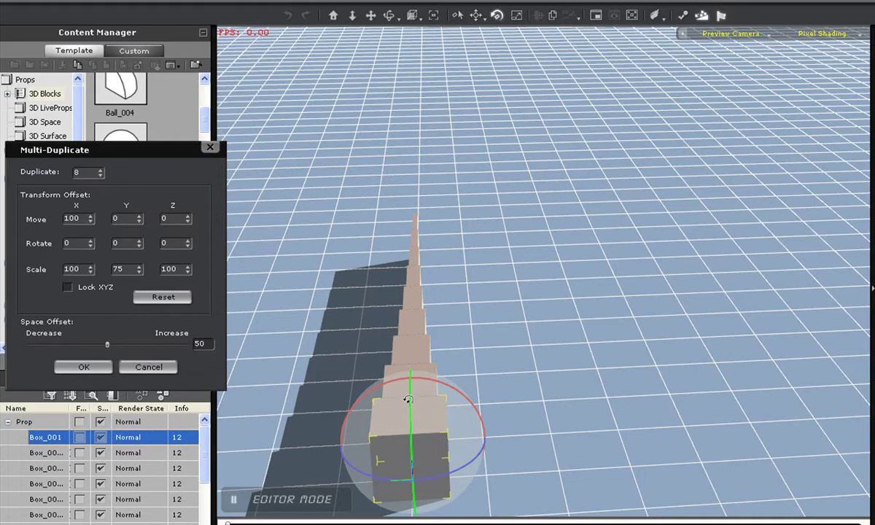
pyautogui.moveTo(408, 400); pyautogui.dragTo(398, 418)
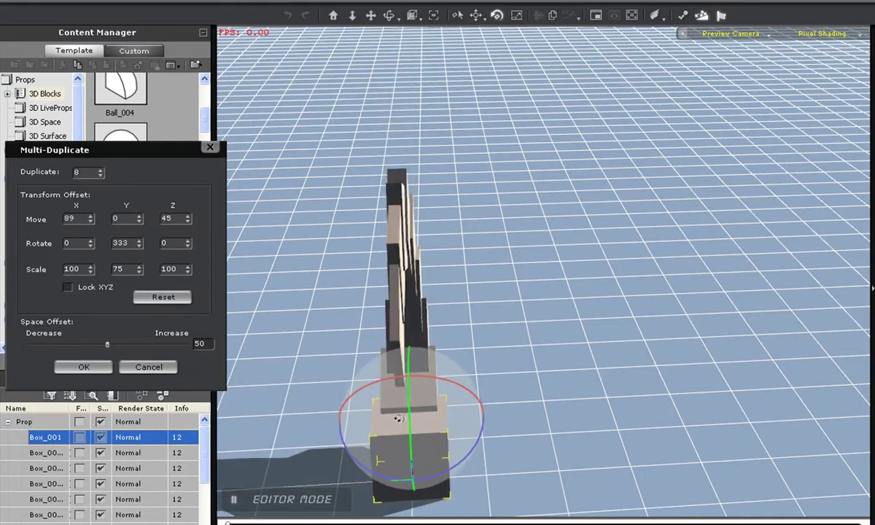
pyautogui.moveTo(455, 433); pyautogui.dragTo(438, 359, button='right')
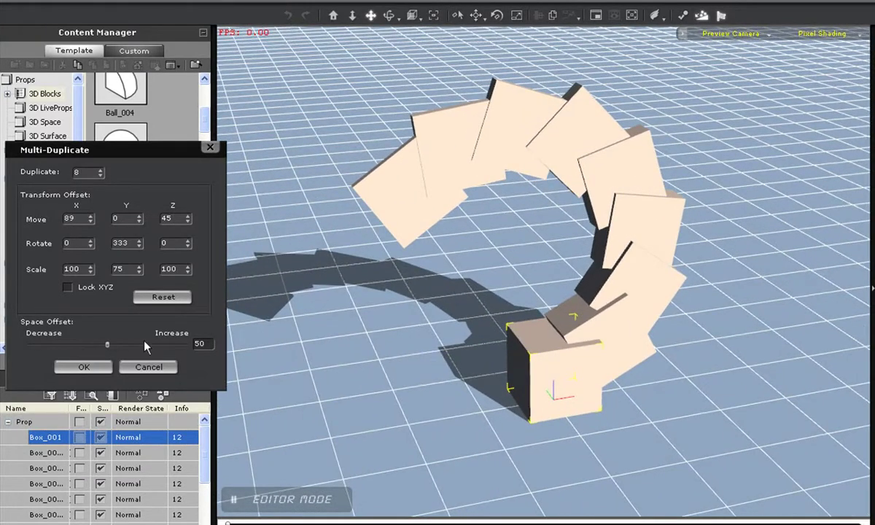
pyautogui.moveTo(110, 345); pyautogui.dragTo(102, 347)
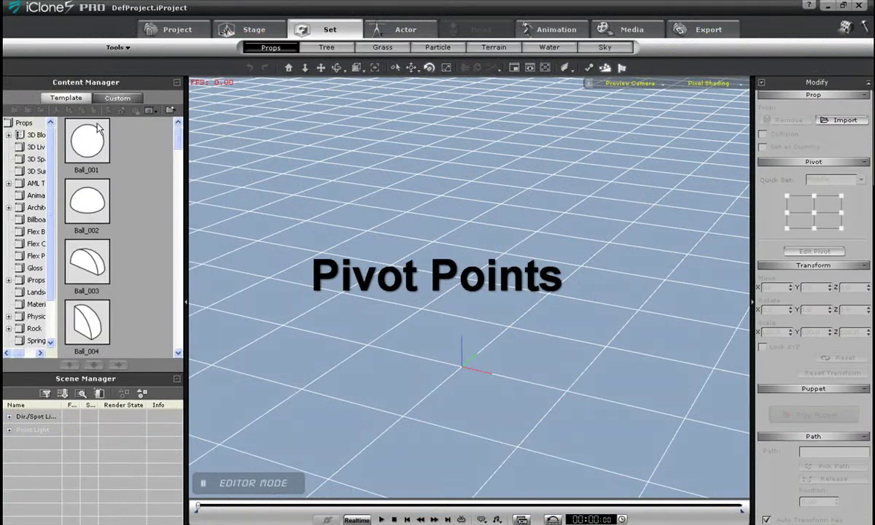
# Add the Box_001 prop from the content library to the empty scene
pyautogui.scroll(-2, 175, 144)
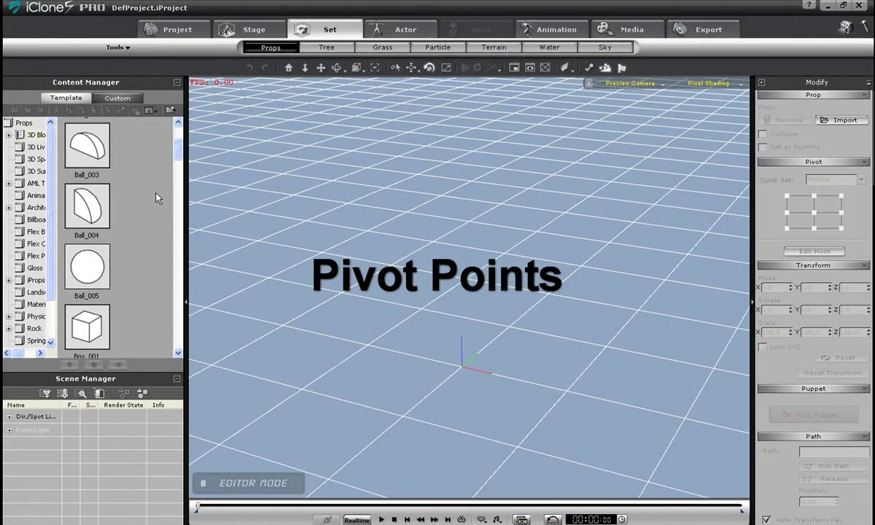
pyautogui.moveTo(87, 326); pyautogui.dragTo(495, 375)
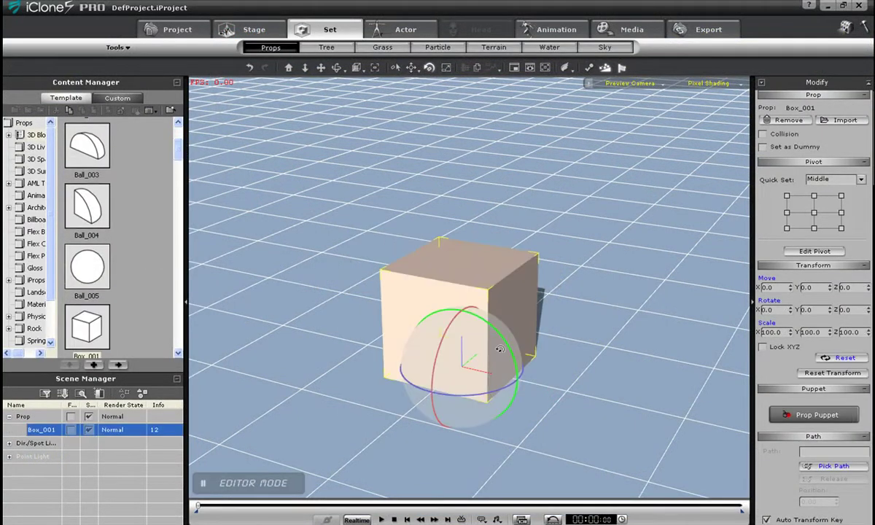
# Try rotating the box on two axes around its default base pivot, undoing each rotation
pyautogui.moveTo(474, 309); pyautogui.dragTo(486, 314)
pyautogui.hotkey('ctrl', 'z')
pyautogui.moveTo(516, 354); pyautogui.dragTo(491, 335)
pyautogui.hotkey('ctrl', 'z')
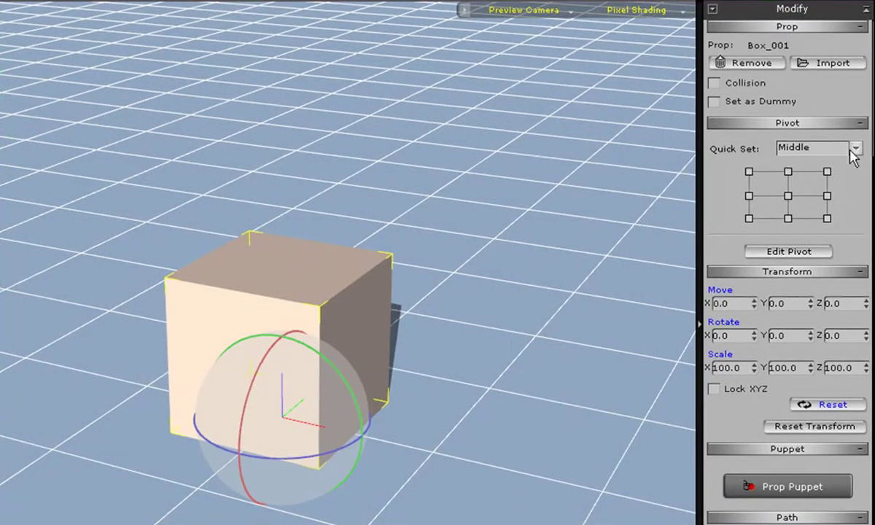
# Move the box's pivot to its exact centre and rotate the box to about Z 227 and X 325.8
pyautogui.click(788, 196)
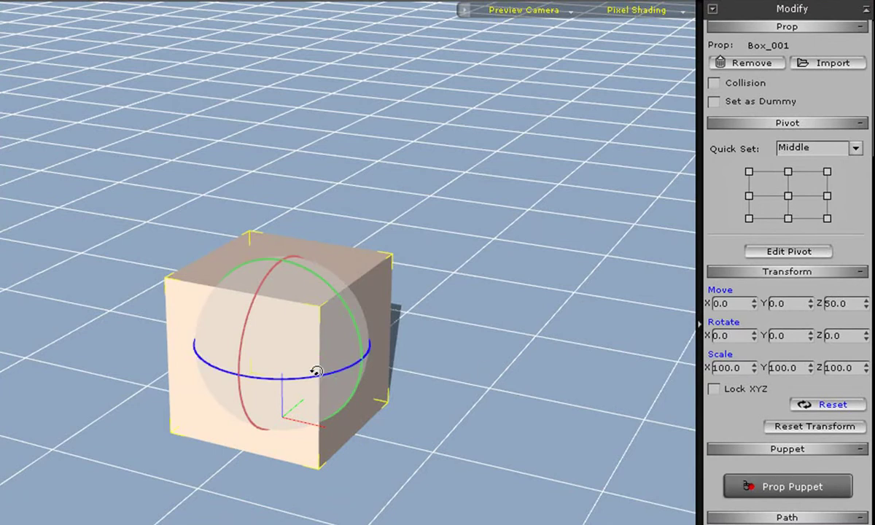
pyautogui.moveTo(315, 369); pyautogui.dragTo(195, 356)
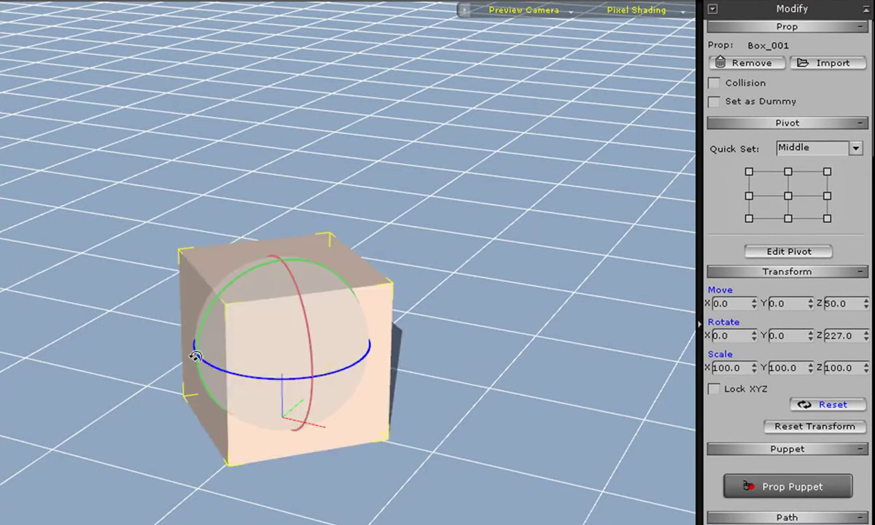
pyautogui.moveTo(302, 296); pyautogui.dragTo(302, 326)
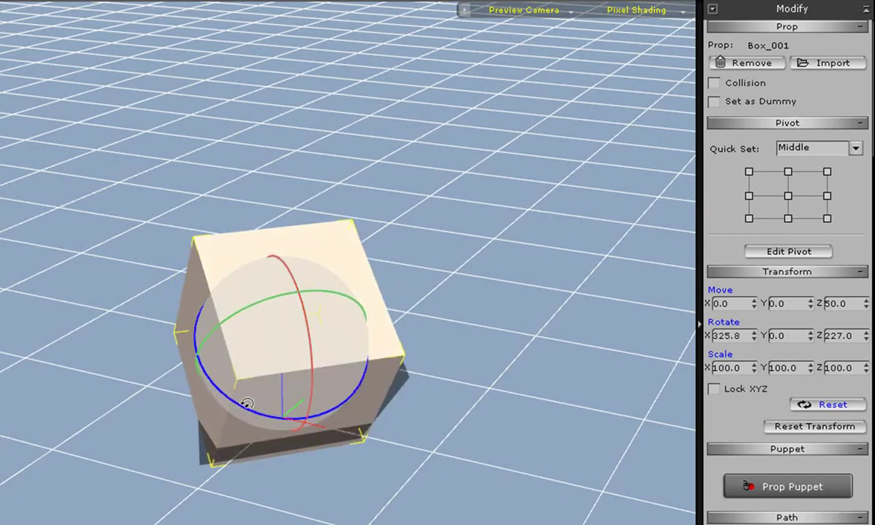
pyautogui.moveTo(244, 402); pyautogui.dragTo(635, 367)
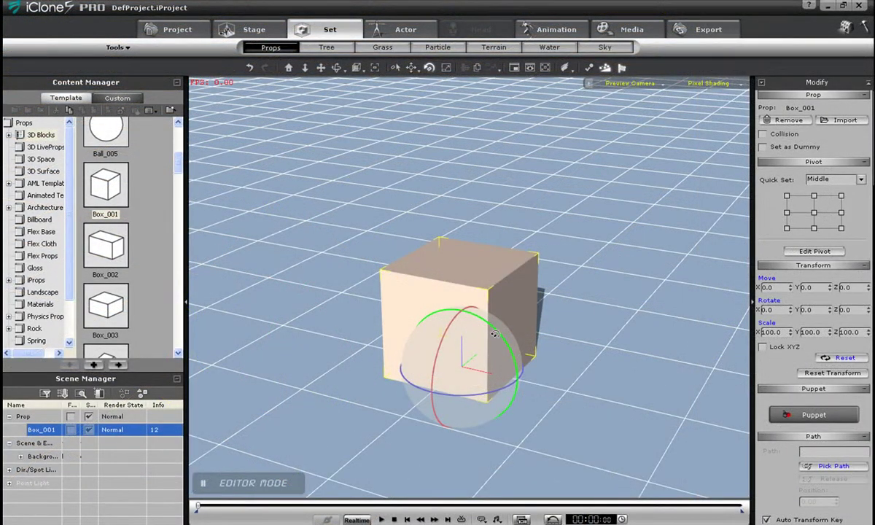
# Try rotating the box around its bottom-centre pivot, to about 32.5 on Y and a little on X, undoing each rotation
pyautogui.moveTo(494, 334); pyautogui.dragTo(498, 352)
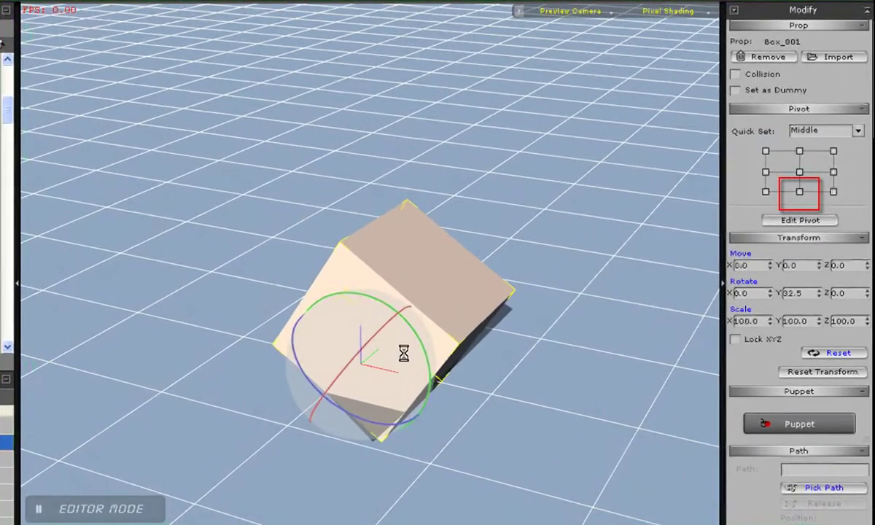
pyautogui.hotkey('ctrl', 'z')
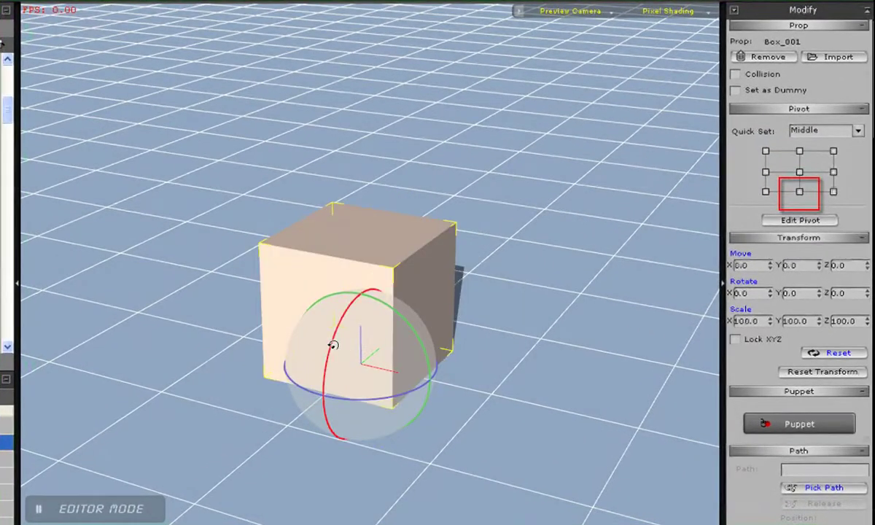
pyautogui.moveTo(333, 345); pyautogui.dragTo(338, 328)
pyautogui.hotkey('ctrl', 'z')
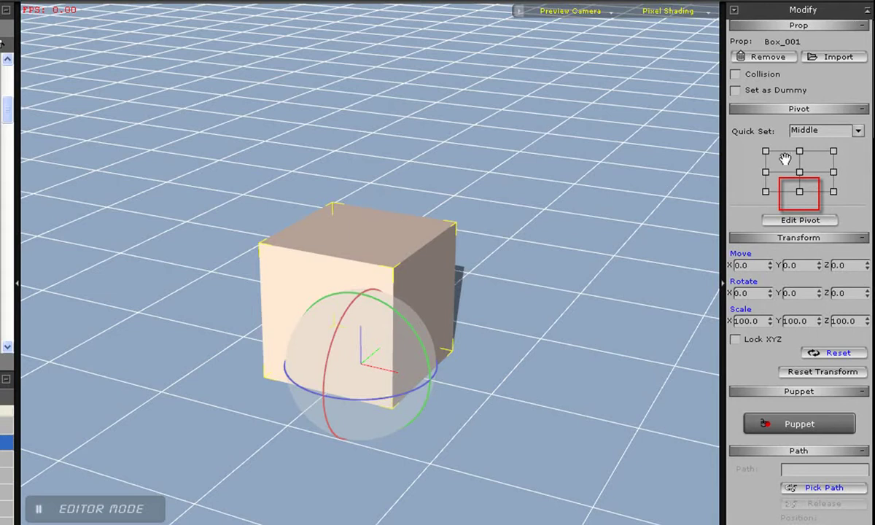
# Set the box's pivot to the lower-left point of the Middle plane and test Z, X and Y rotations, undoing them
pyautogui.click(765, 191)
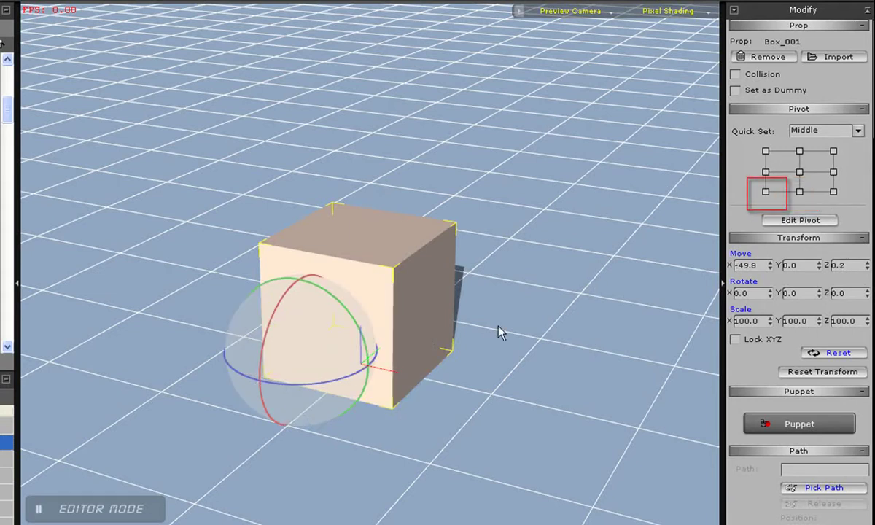
pyautogui.moveTo(351, 373)
pyautogui.mouseDown()
pyautogui.moveTo(406, 352)
pyautogui.moveTo(479, 285)
pyautogui.moveTo(386, 351)
pyautogui.moveTo(352, 356)
pyautogui.mouseUp()
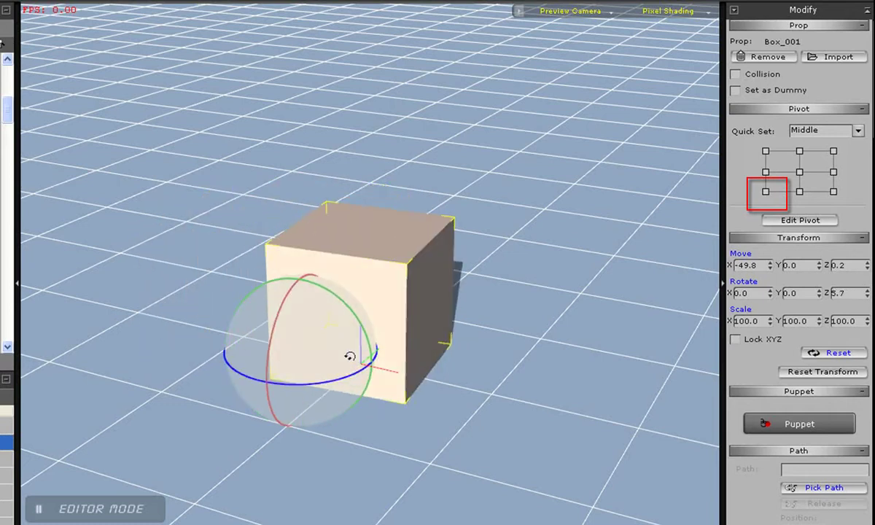
pyautogui.moveTo(282, 297); pyautogui.dragTo(346, 281)
pyautogui.hotkey('ctrl', 'z')
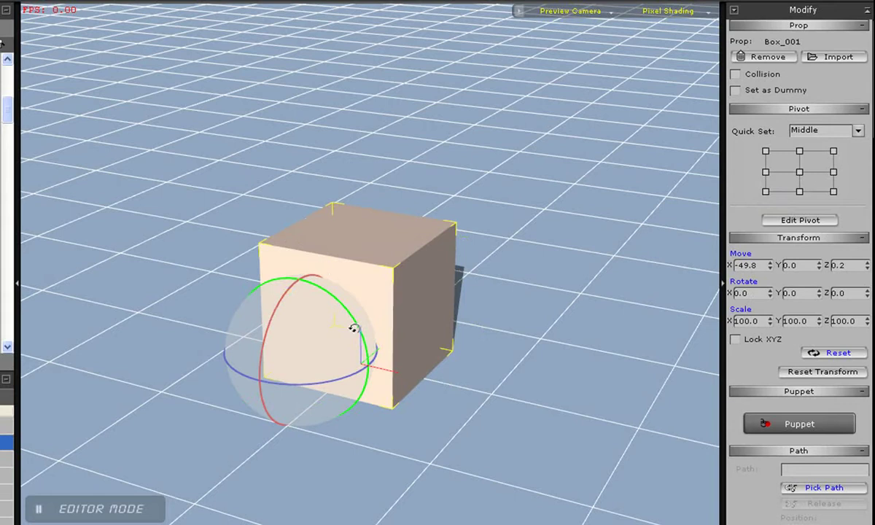
pyautogui.moveTo(354, 329)
pyautogui.mouseDown()
pyautogui.moveTo(332, 287)
pyautogui.moveTo(337, 307)
pyautogui.moveTo(360, 313)
pyautogui.mouseUp()
pyautogui.hotkey('ctrl', 'z')
# Set the pivot to the upper-right point of the Middle plane and test rotations of about Z 341.4 and Y 19.3, undoing them
pyautogui.click(834, 151)
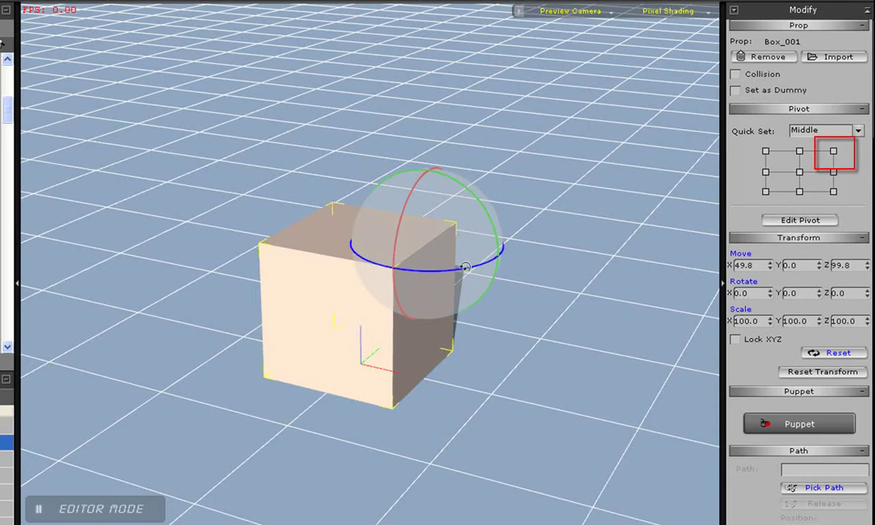
pyautogui.moveTo(465, 267)
pyautogui.mouseDown()
pyautogui.moveTo(562, 244)
pyautogui.moveTo(456, 270)
pyautogui.mouseUp()
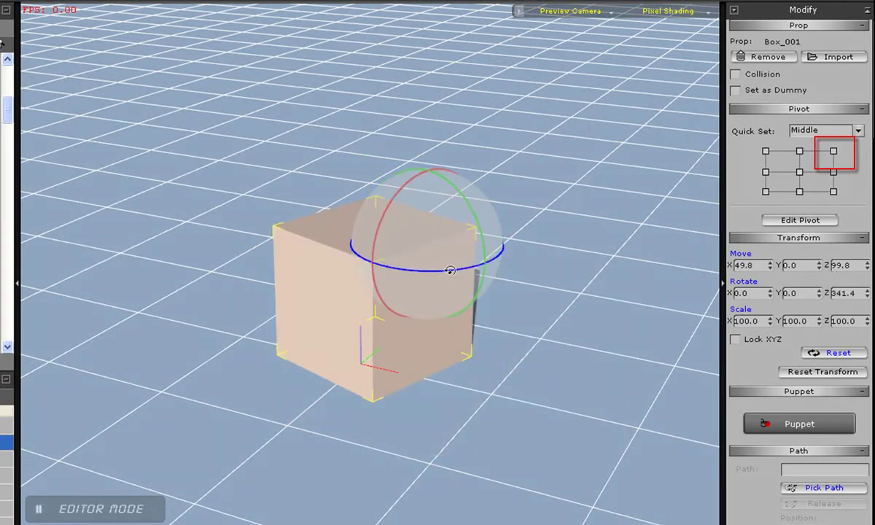
pyautogui.moveTo(450, 270); pyautogui.dragTo(462, 209)
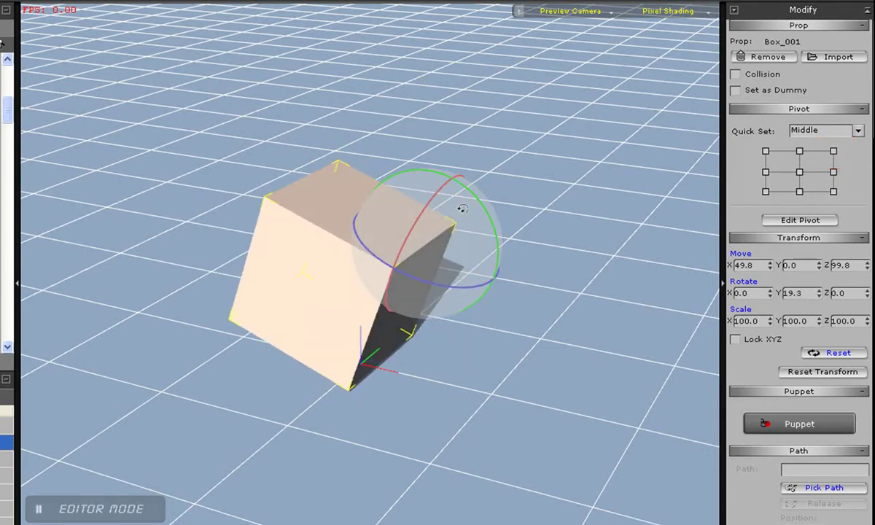
pyautogui.hotkey('ctrl', 'z')
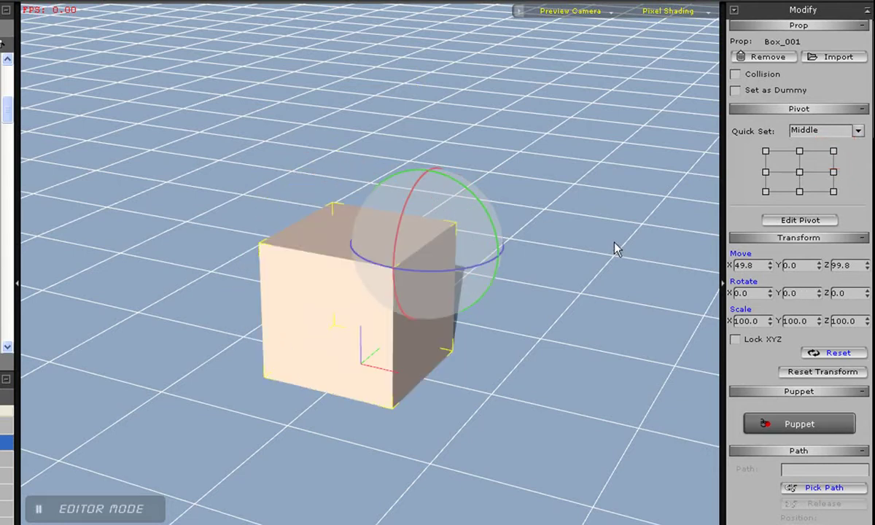
# Switch the box's pivot quick set to Front and test rotations around its upper-left and lower-right corners
pyautogui.click(808, 131)
pyautogui.click(815, 146)
pyautogui.click(766, 151)
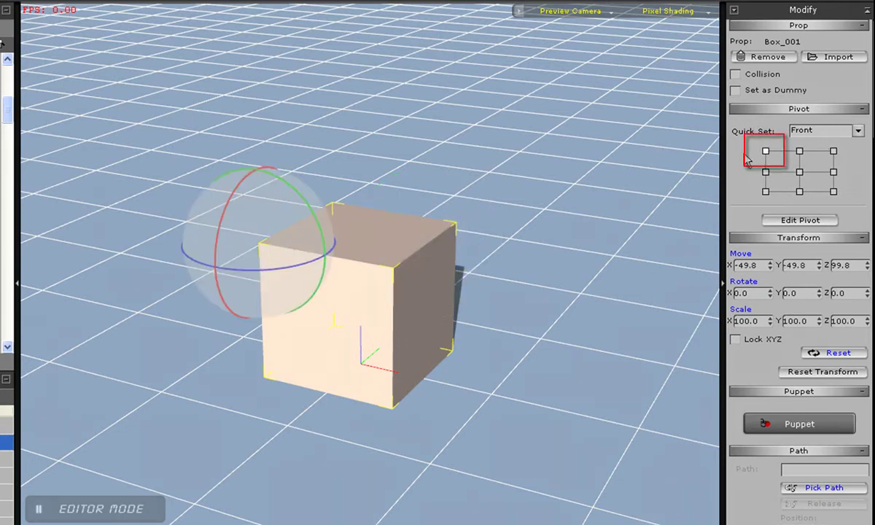
pyautogui.moveTo(230, 251); pyautogui.dragTo(285, 202)
pyautogui.moveTo(224, 204)
pyautogui.mouseDown()
pyautogui.moveTo(219, 219)
pyautogui.moveTo(247, 180)
pyautogui.moveTo(219, 212)
pyautogui.mouseUp()
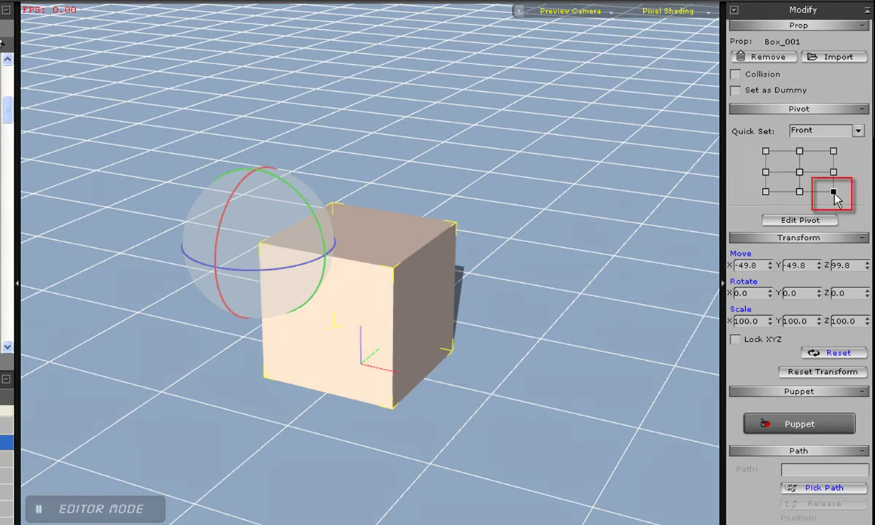
pyautogui.click(834, 192)
pyautogui.moveTo(427, 426)
pyautogui.mouseDown()
pyautogui.moveTo(417, 444)
pyautogui.moveTo(454, 434)
pyautogui.moveTo(416, 441)
pyautogui.moveTo(411, 425)
pyautogui.mouseUp()
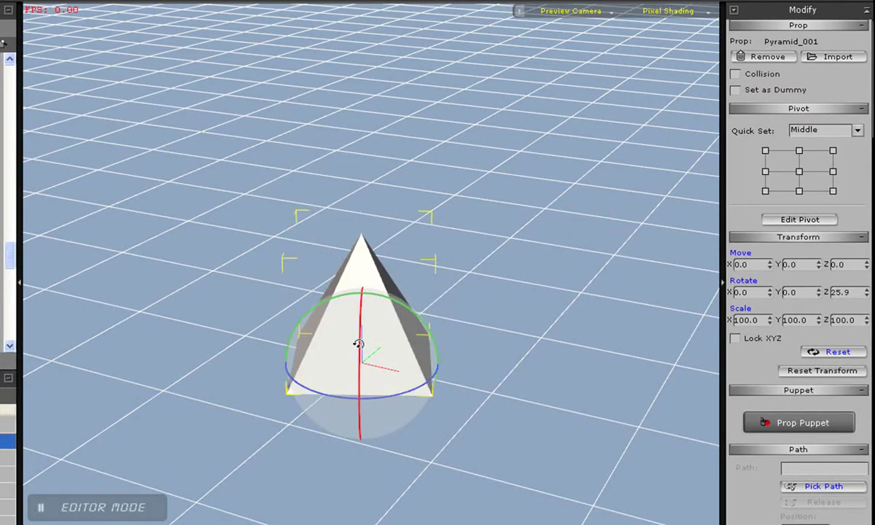
# Try tilting the pyramid around its base pivot and undo its rotations
pyautogui.moveTo(358, 346); pyautogui.dragTo(347, 331)
pyautogui.hotkey('ctrl', 'z')
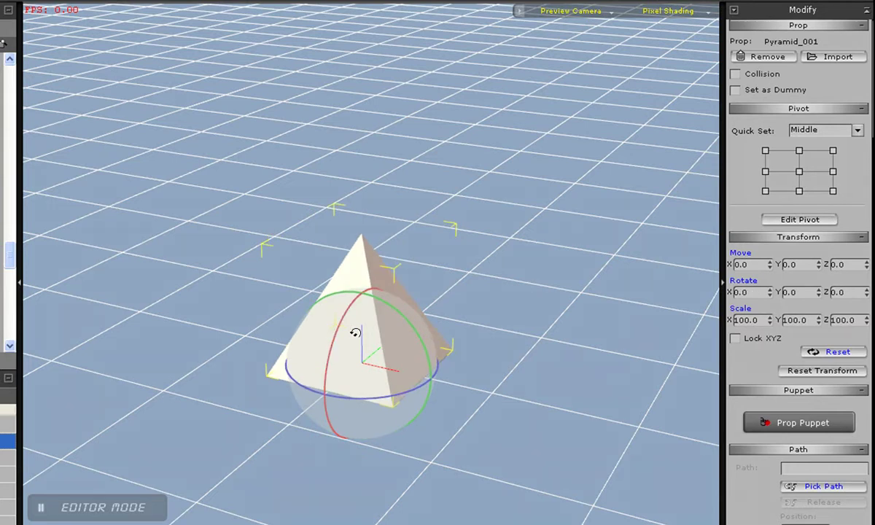
# Edit the pyramid's pivot, raising it to about Z 68.3, and rotate the pyramid around the new pivot
pyautogui.click(798, 221)
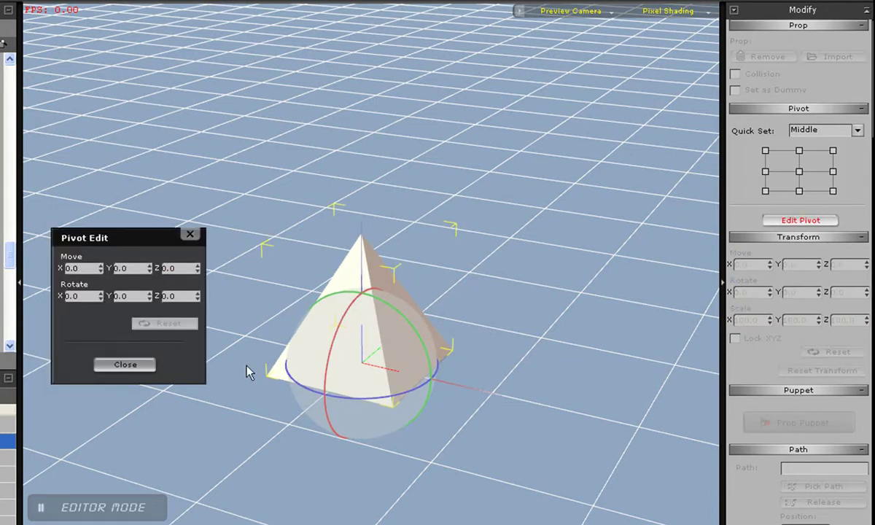
pyautogui.press('w')
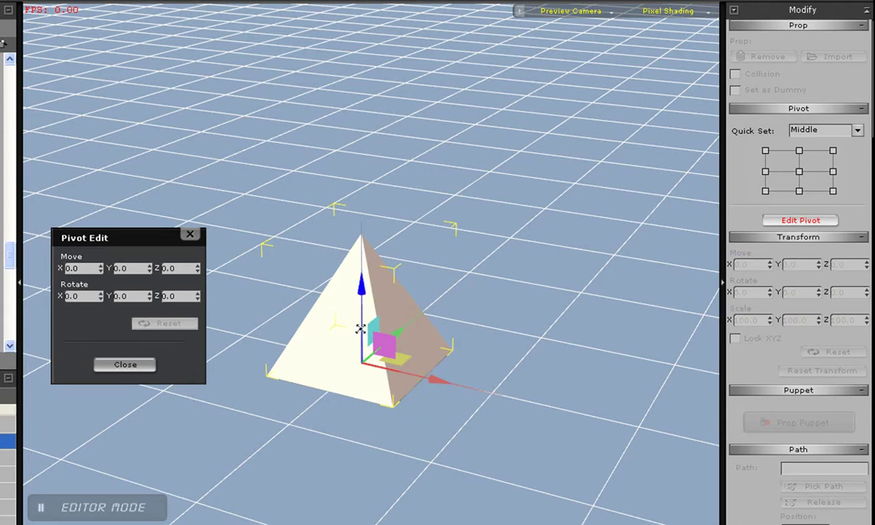
pyautogui.moveTo(360, 328); pyautogui.dragTo(360, 239)
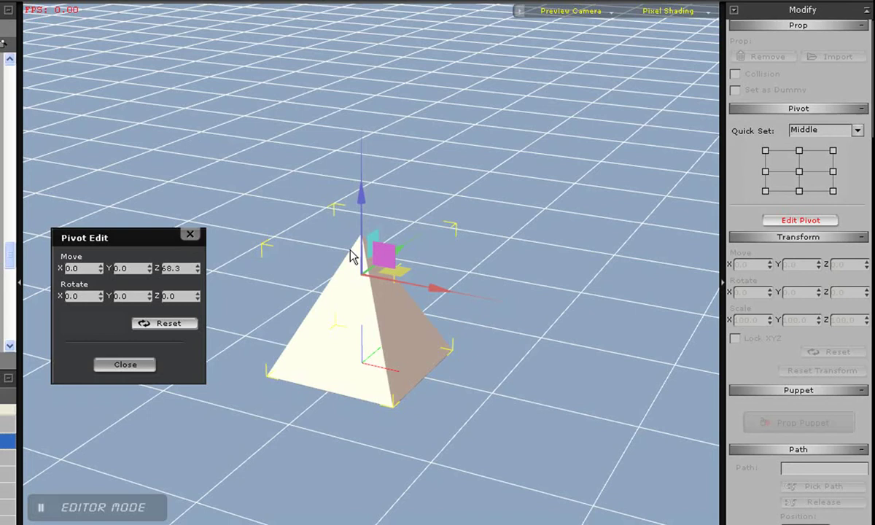
pyautogui.click(125, 365)
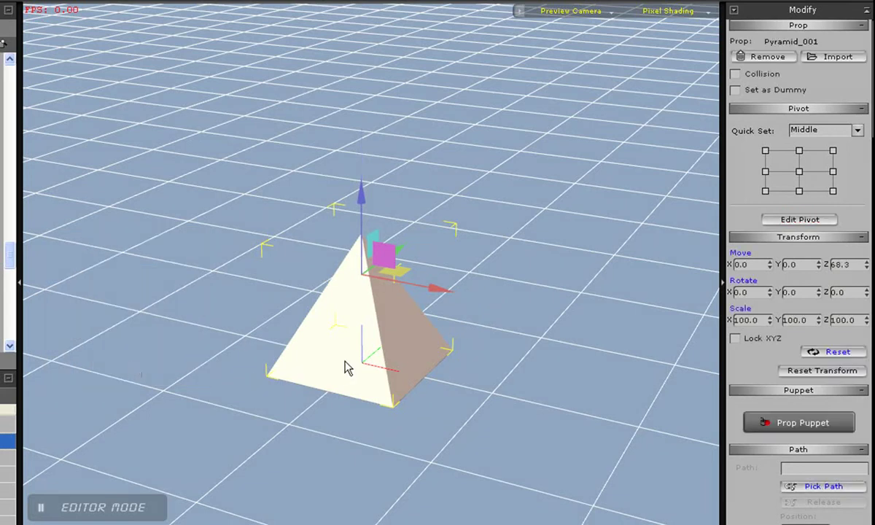
pyautogui.press('e')
pyautogui.moveTo(324, 272); pyautogui.dragTo(405, 291)
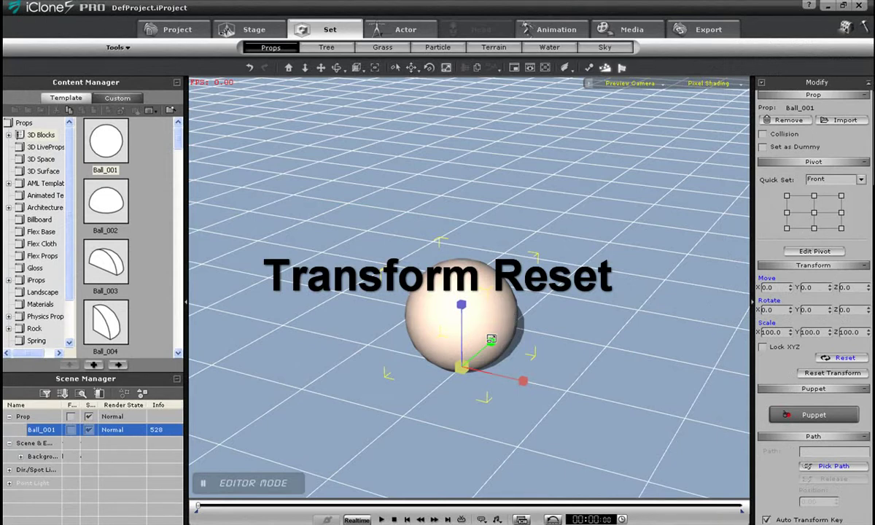
# Scale the ball freehand into a flattened disc of about X 301, Y 338 and Z 84, checking its shape from the side
pyautogui.moveTo(491, 339); pyautogui.dragTo(726, 230)
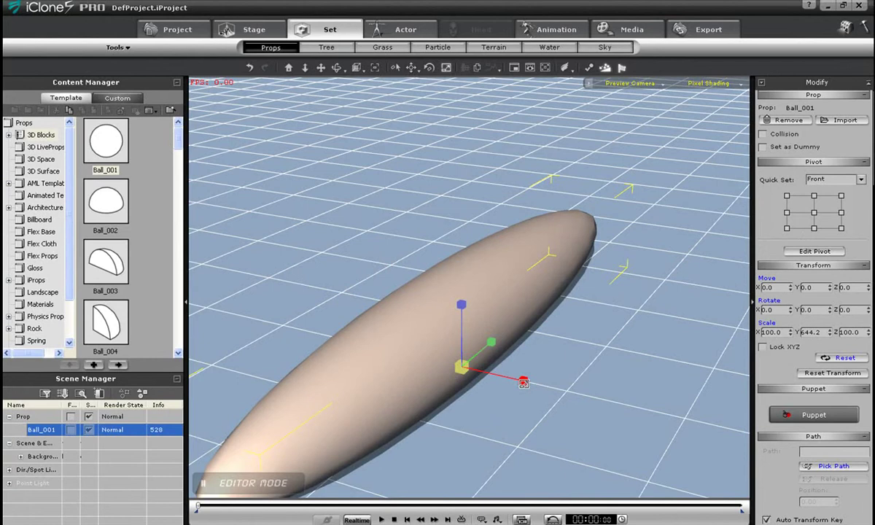
pyautogui.moveTo(524, 383); pyautogui.dragTo(575, 393)
pyautogui.moveTo(489, 340); pyautogui.dragTo(398, 458)
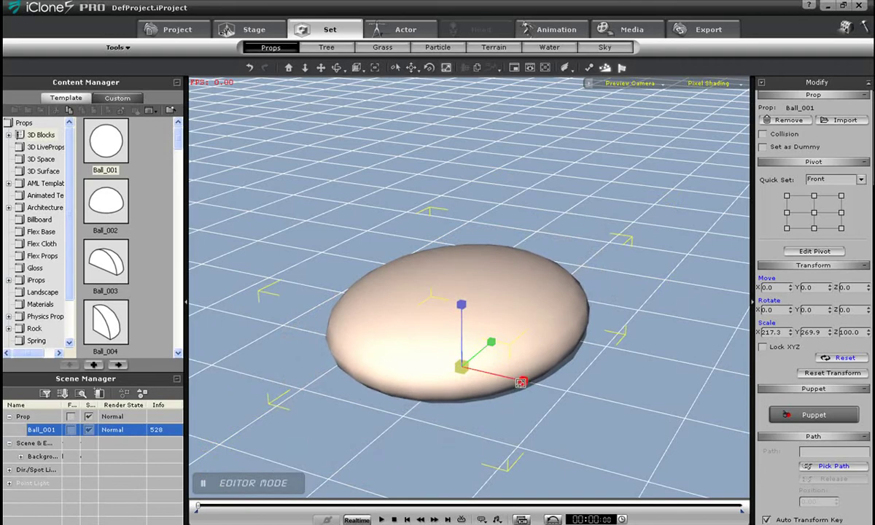
pyautogui.moveTo(524, 383); pyautogui.dragTo(552, 395)
pyautogui.moveTo(495, 343); pyautogui.dragTo(522, 317)
pyautogui.keyDown('alt'); pyautogui.moveTo(489, 405); pyautogui.dragTo(517, 246, button='right'); pyautogui.keyUp('alt')
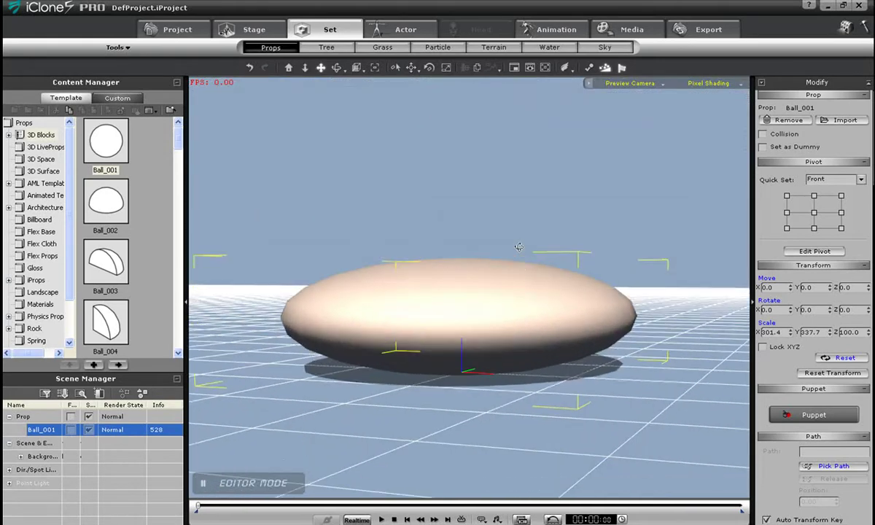
pyautogui.keyDown('alt'); pyautogui.moveTo(518, 247); pyautogui.dragTo(524, 263, button='right'); pyautogui.keyUp('alt')
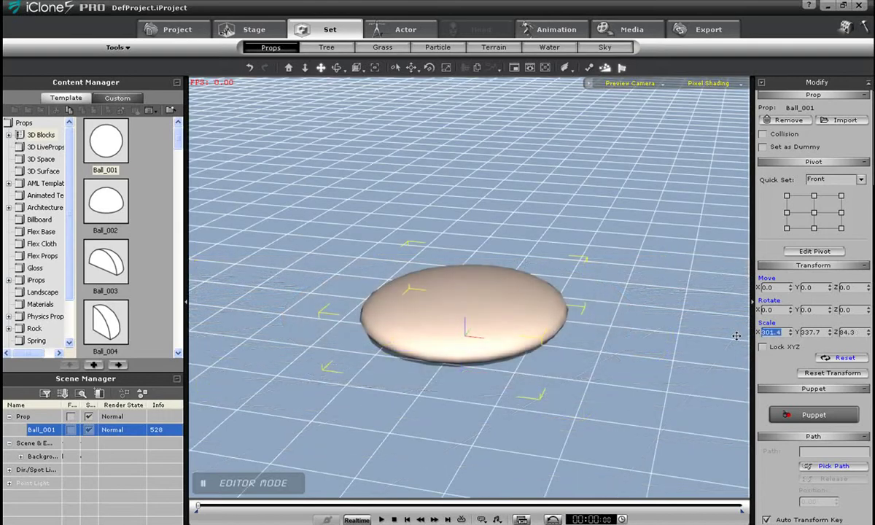
# Reset the ball's transform and set its scale to X 500, Y 120 and Z 80, after trying X 200
pyautogui.click(842, 358)
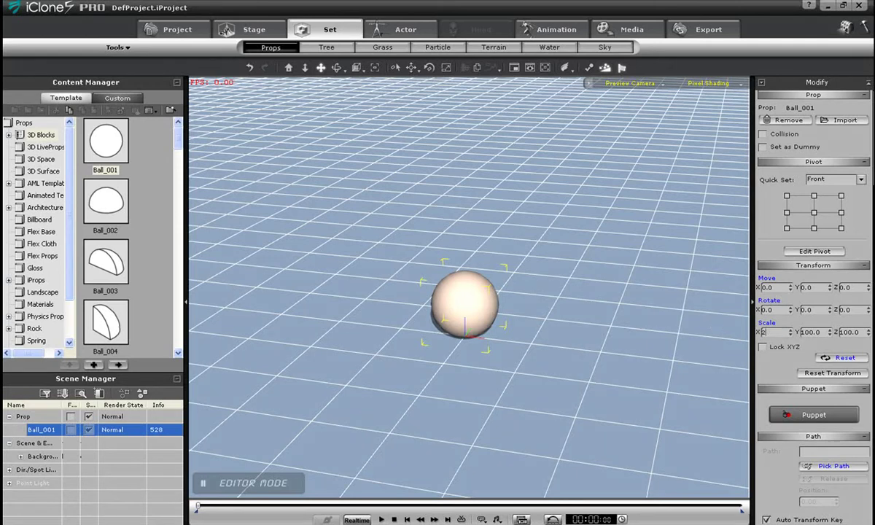
pyautogui.write('200')
pyautogui.press('Return')
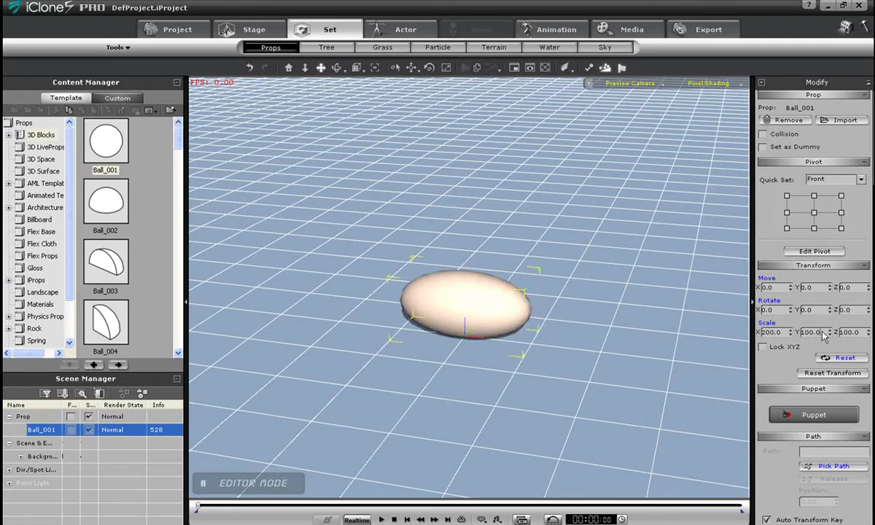
pyautogui.write('200')
pyautogui.press('Return')
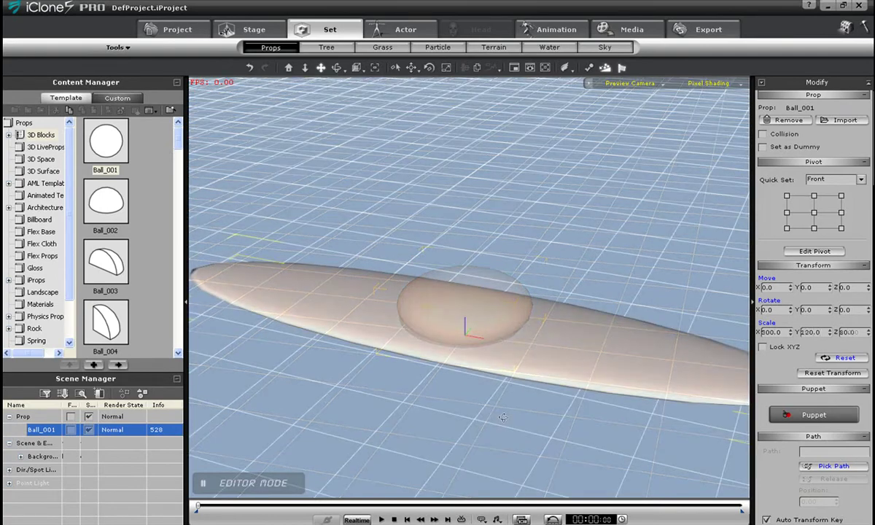
pyautogui.moveTo(503, 421); pyautogui.dragTo(191, 351, button='right')
pyautogui.moveTo(274, 304); pyautogui.dragTo(374, 430, button='right')
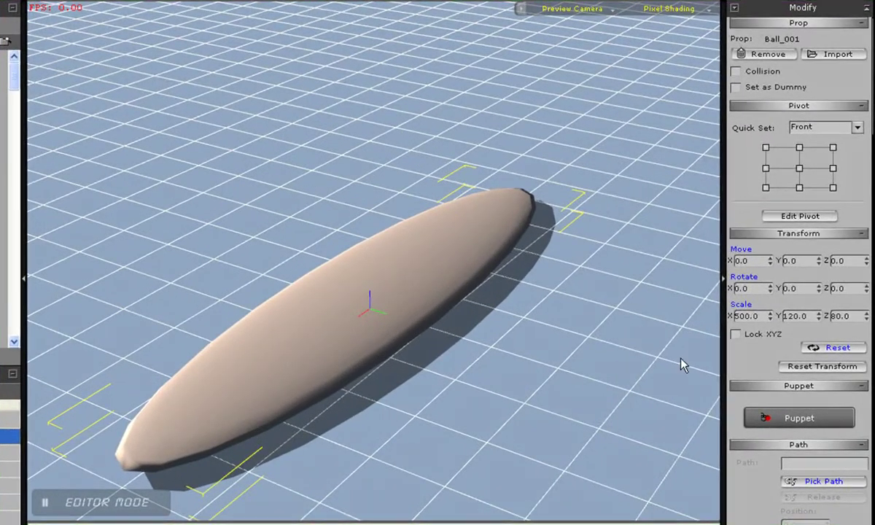
# Apply Reset Transform to the elongated ball and duplicate it along the Y axis to about -237.9
pyautogui.click(830, 368)
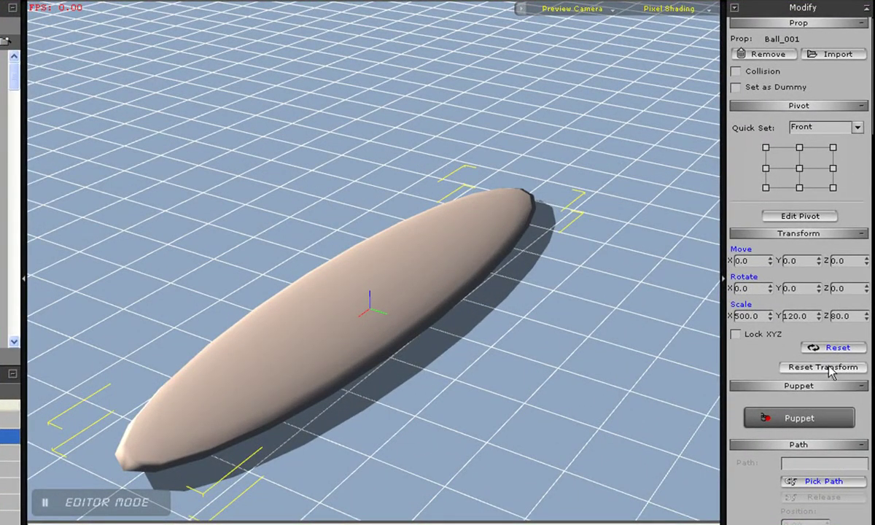
pyautogui.moveTo(334, 305); pyautogui.dragTo(455, 289, button='middle')
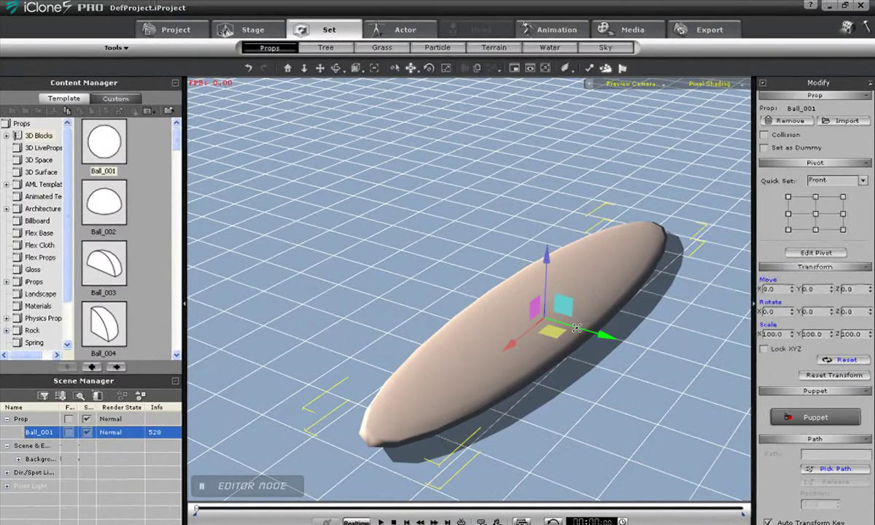
pyautogui.keyDown('shift'); pyautogui.moveTo(577, 328); pyautogui.dragTo(460, 269); pyautogui.keyUp('shift')
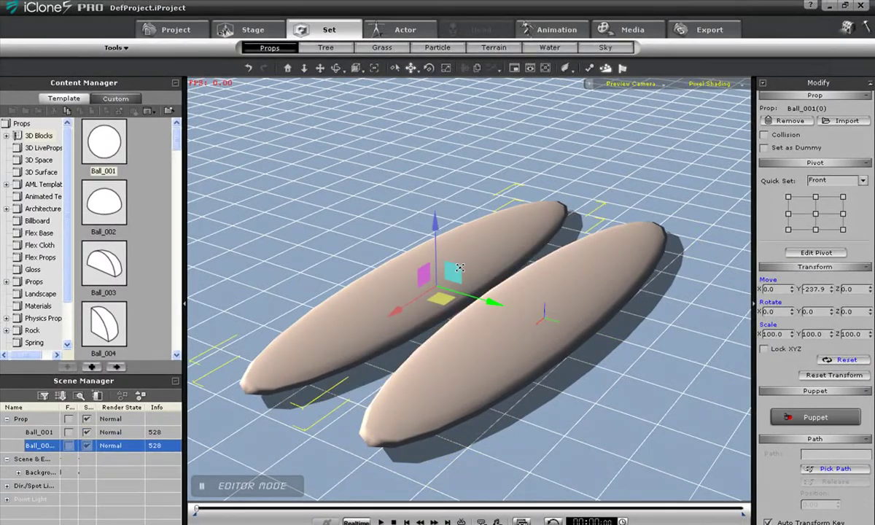